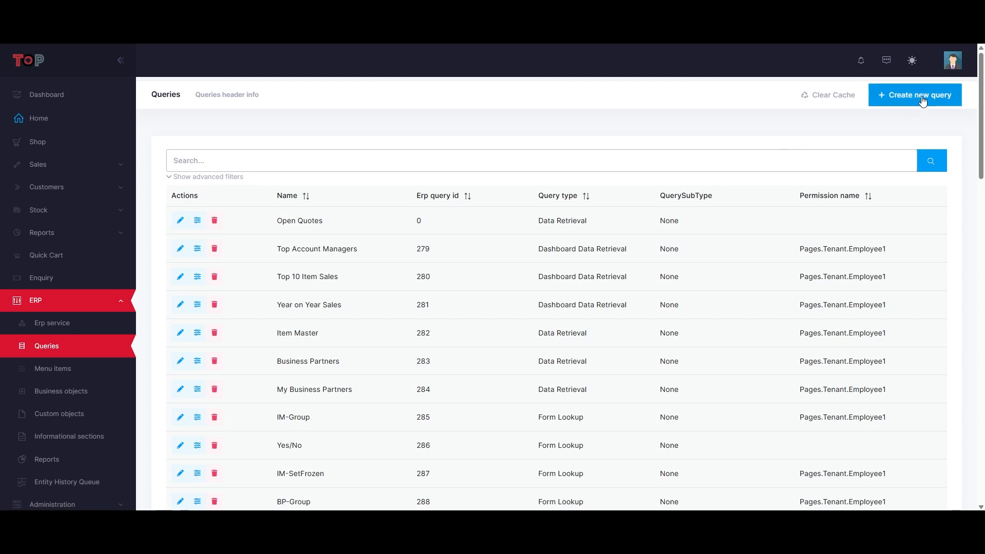
- Create a new query and name it "Open Approvals by Manager"
{"action": "left_click", "coordinate": [922, 99]}
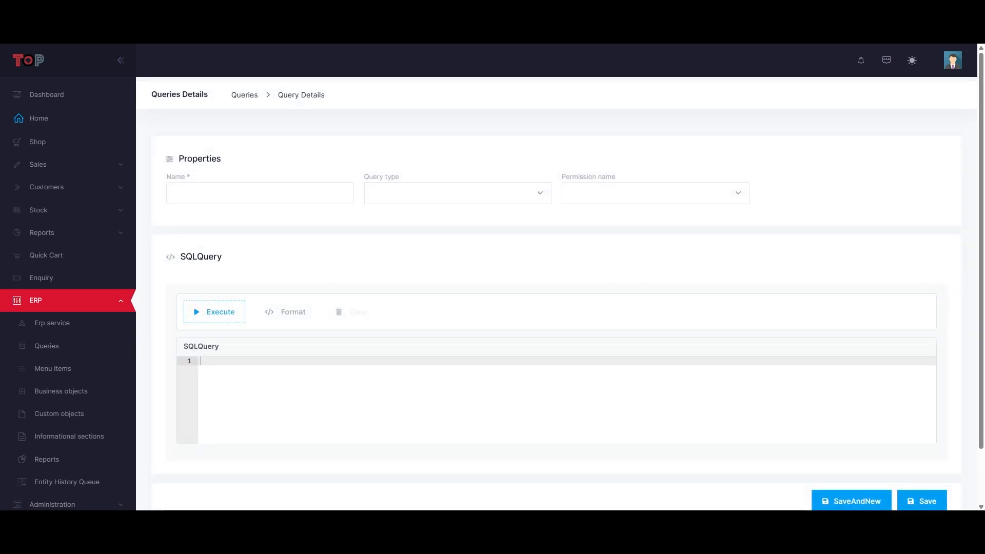
{"action": "left_click", "coordinate": [242, 195]}
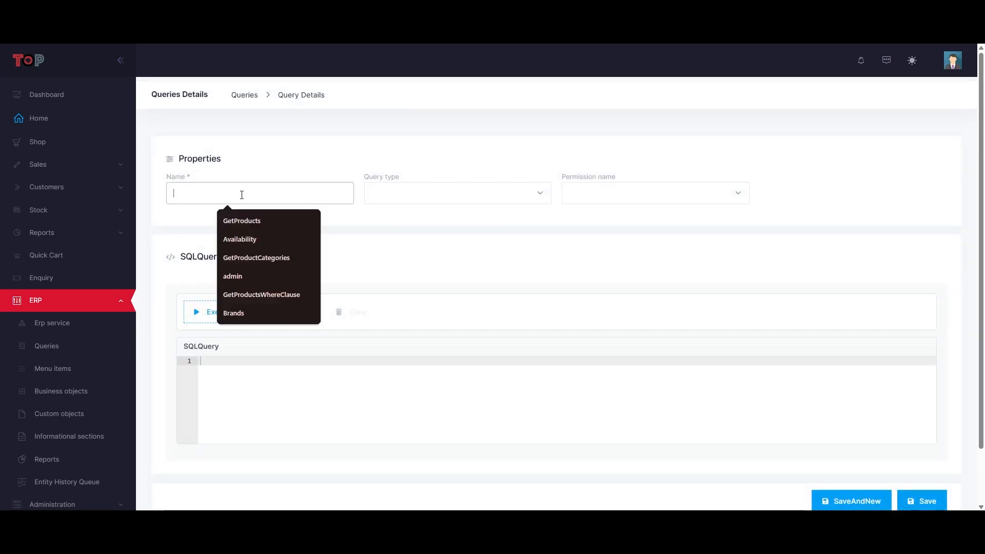
{"action": "left_click", "coordinate": [480, 246]}
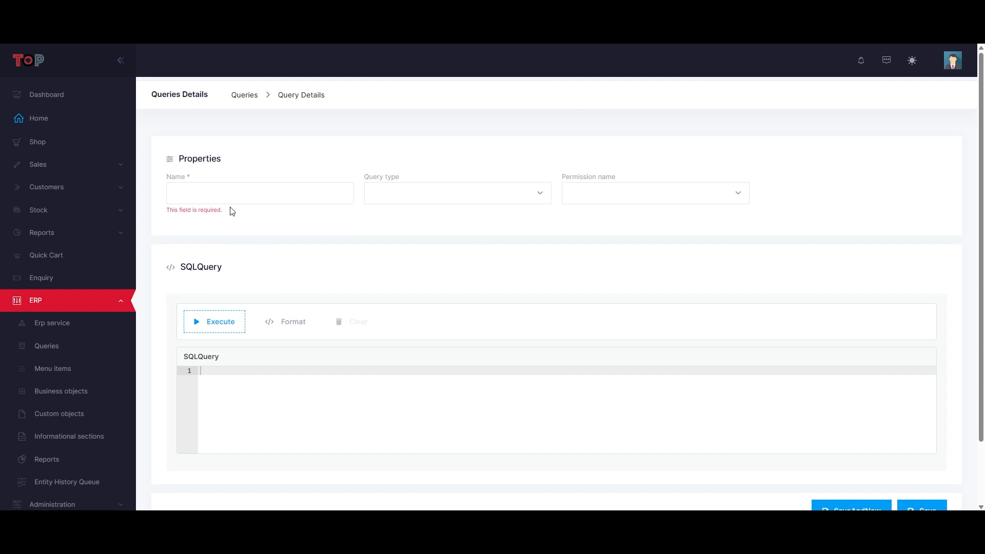
{"action": "left_click", "coordinate": [249, 196]}
{"action": "type", "text": "Open approvals by Manager"}
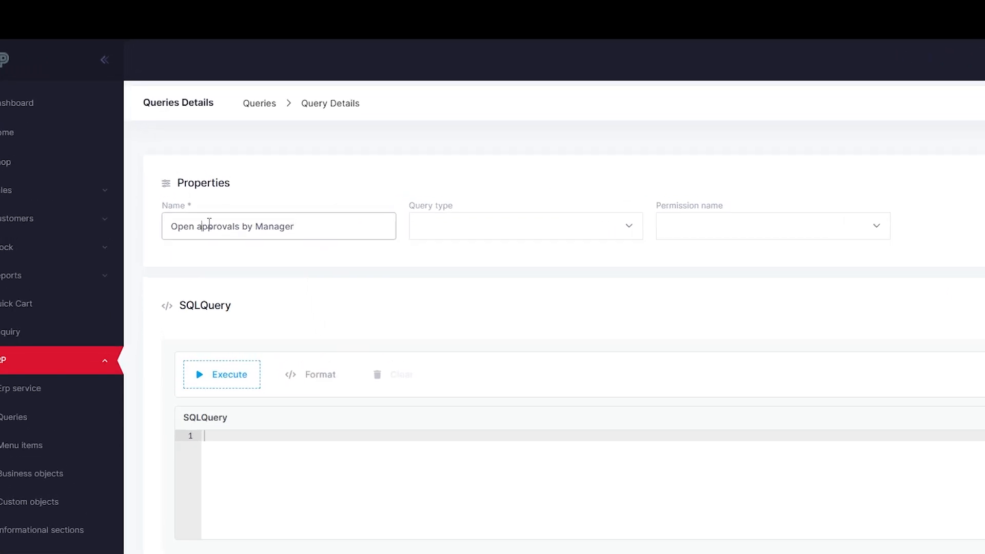
{"action": "key", "text": "BackSpace"}
{"action": "type", "text": "A"}
- Set the query type to Dashboard Data Retrieval and the permission name to Employee2
{"action": "left_click", "coordinate": [504, 226]}
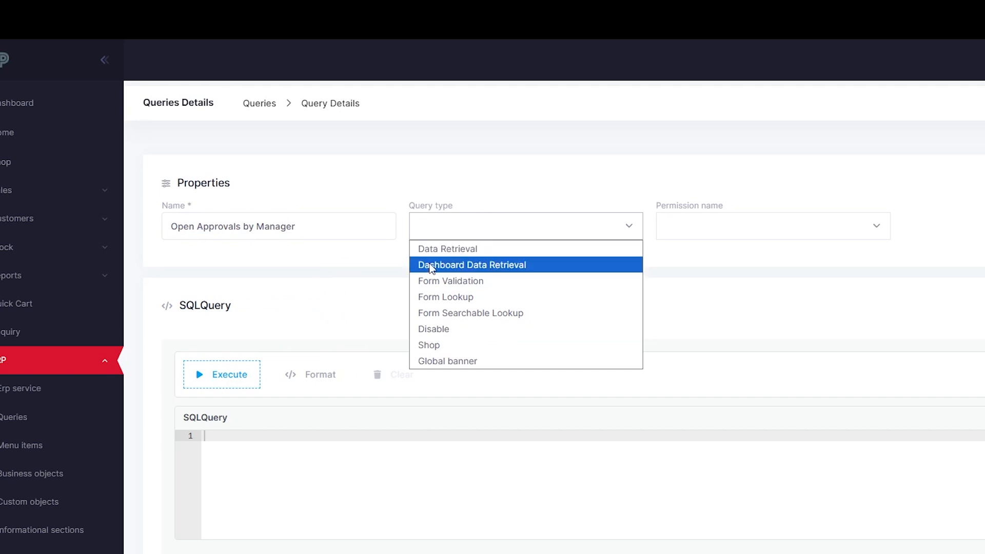
{"action": "left_click", "coordinate": [459, 265]}
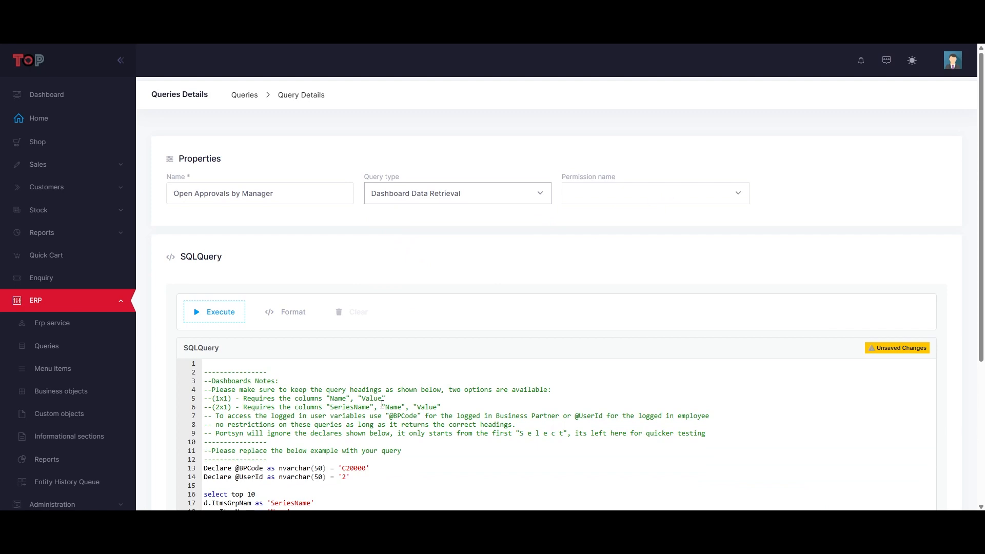
{"action": "scroll", "coordinate": [382, 404], "scroll_direction": "down", "scroll_amount": 2}
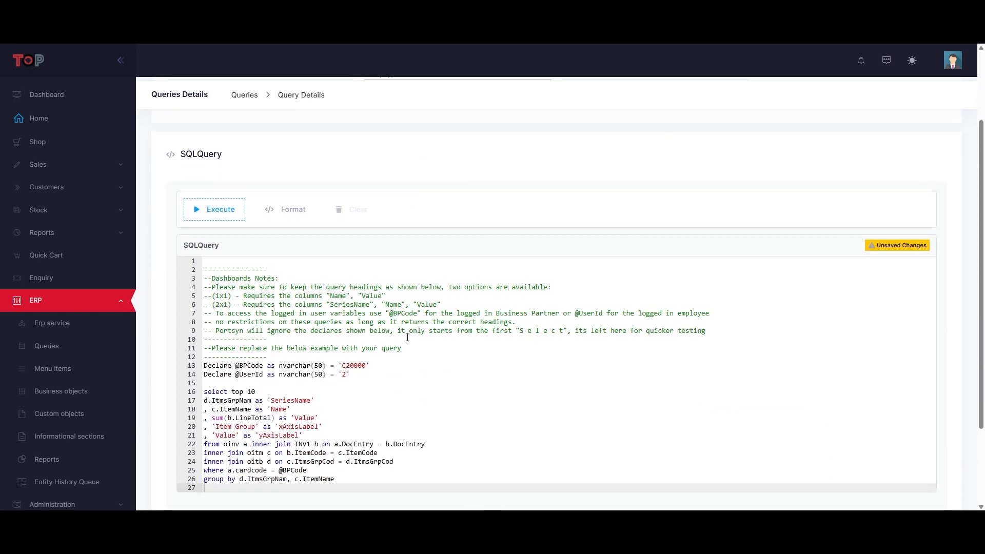
{"action": "scroll", "coordinate": [289, 361], "scroll_direction": "up", "scroll_amount": 2}
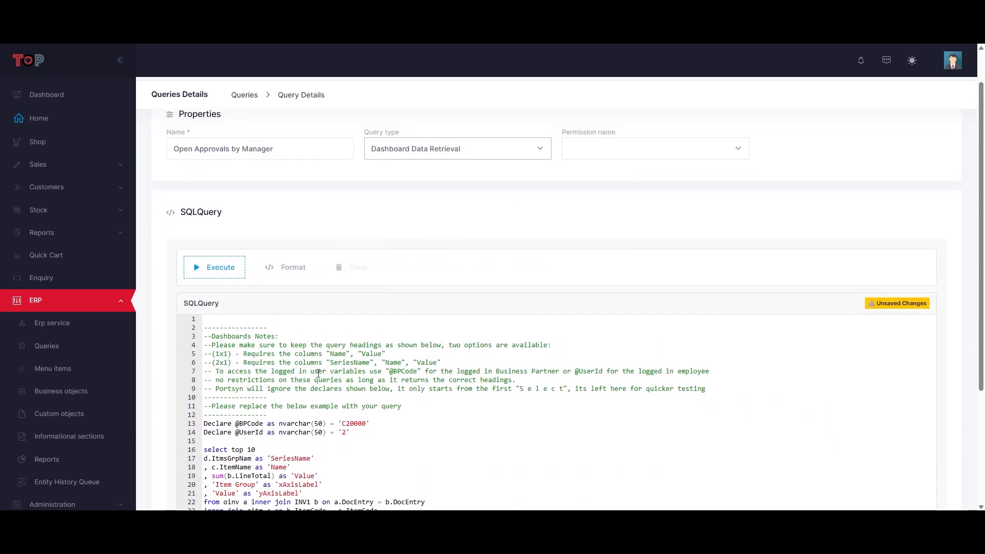
{"action": "left_click", "coordinate": [631, 192]}
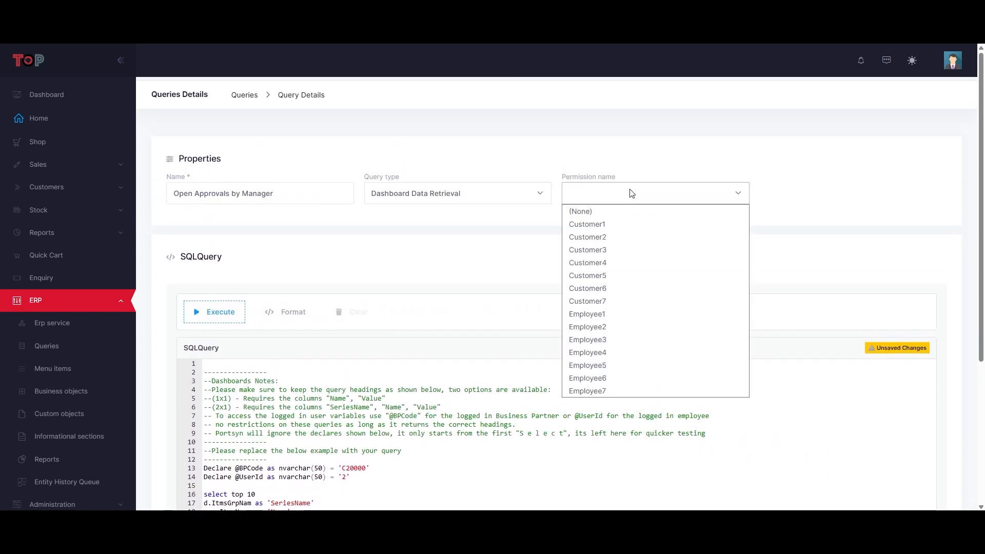
{"action": "left_click", "coordinate": [609, 331]}
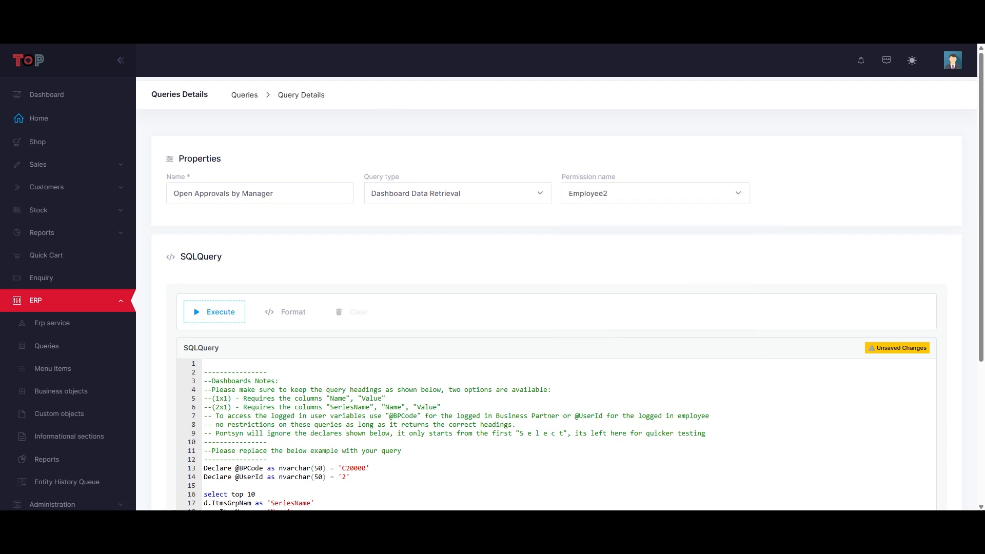
- Replace the sample SQL with a query counting 'Pending' purchase orders per manager as 'Name' and 'Value', with axis labels 'Manager' and 'Value'
{"action": "left_click", "coordinate": [543, 421]}
{"action": "scroll", "coordinate": [470, 365], "scroll_direction": "down", "scroll_amount": 4}
{"action": "left_click_drag", "start_coordinate": [382, 373], "coordinate": [195, 156]}
{"action": "key", "text": "Delete"}
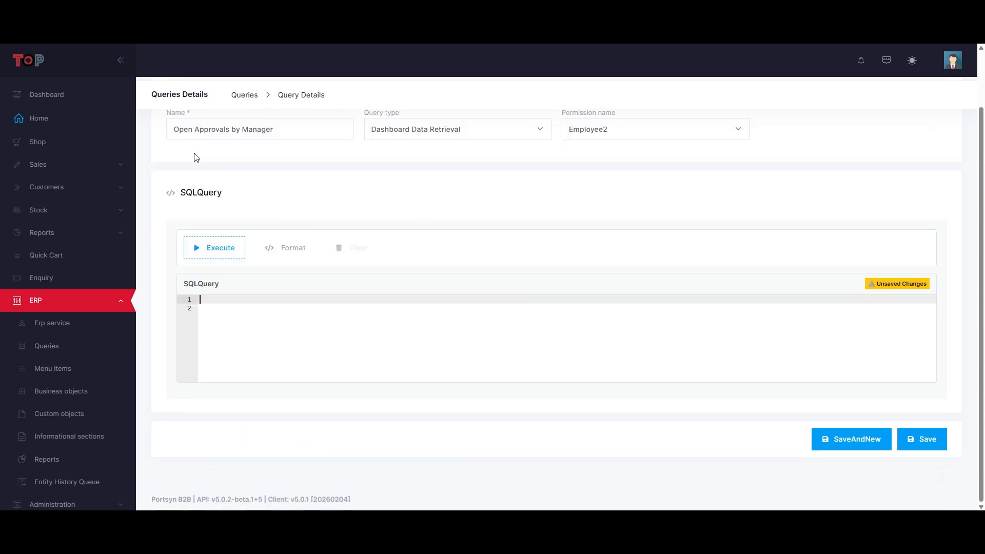
{"action": "type", "text": "select man.firstName + ' ' + man.lastname  as 'Name' ,  count(po.docnum) as 'Value' , 'Manager' as 'xAxisLabel' , 'Value' as 'yAxisLabel' from opor PO inner join OCRD sup on po.CardCode = sup.cardcode inner join ohem man on sup.cardfname = man.empid where po.U_Status = 'Pending' group by man.firstName + ' ' + man.lastname"}
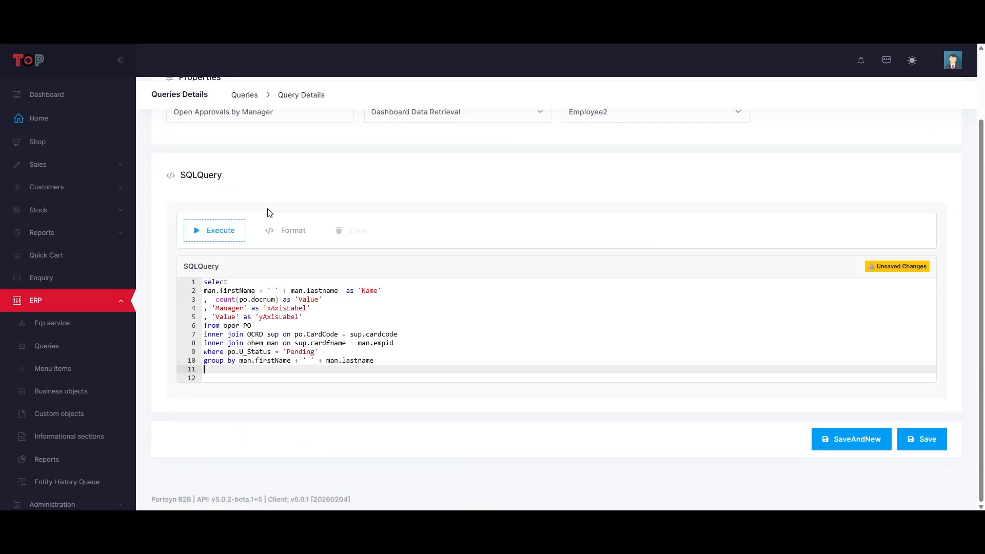
- Execute the SQL query, check its result columns, and save the query
{"action": "left_click", "coordinate": [218, 234]}
{"action": "scroll", "coordinate": [524, 367], "scroll_direction": "down", "scroll_amount": 1}
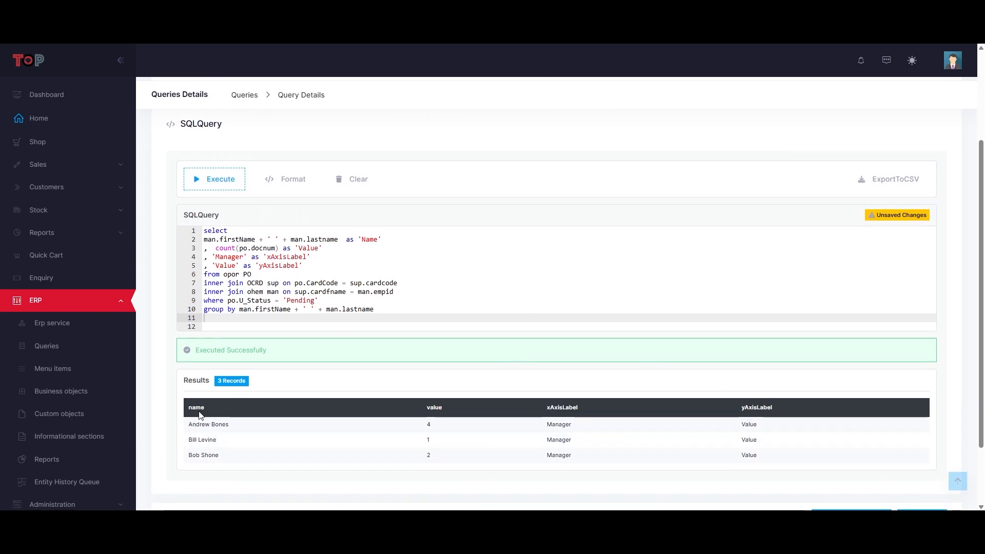
{"action": "double_click", "coordinate": [557, 408]}
{"action": "scroll", "coordinate": [785, 359], "scroll_direction": "down", "scroll_amount": 2}
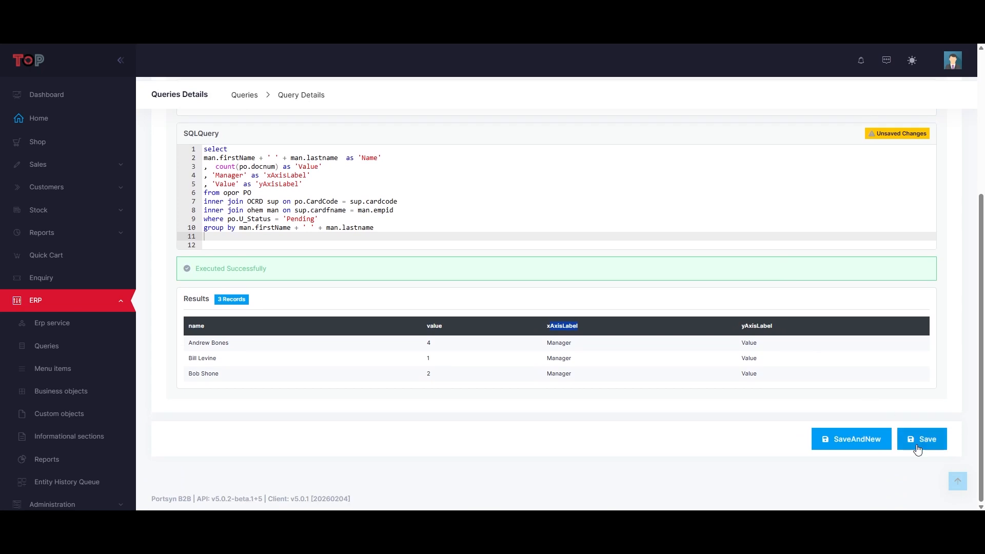
{"action": "left_click", "coordinate": [919, 444]}
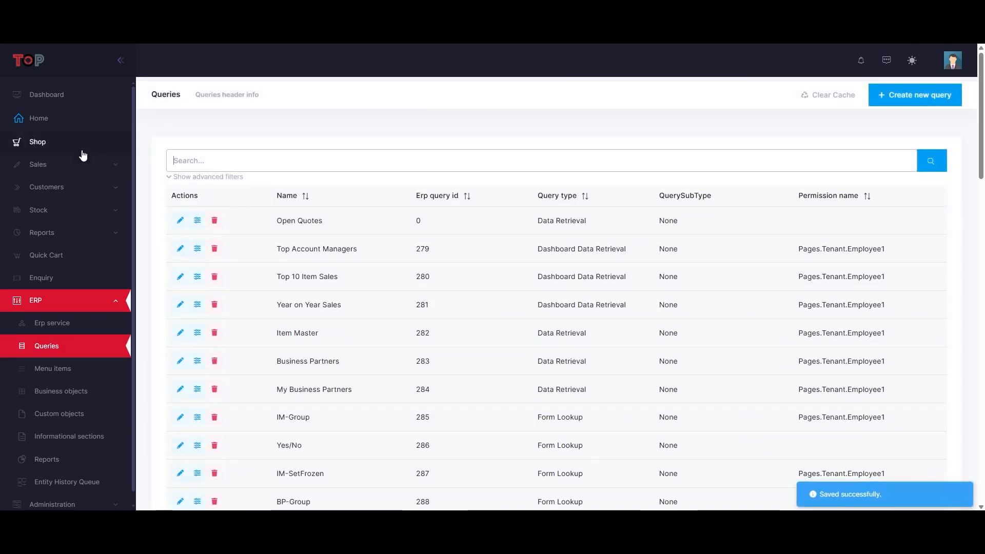
- Enable edit mode on the dashboard, add a page named "Approvals", and open it
{"action": "left_click", "coordinate": [47, 95]}
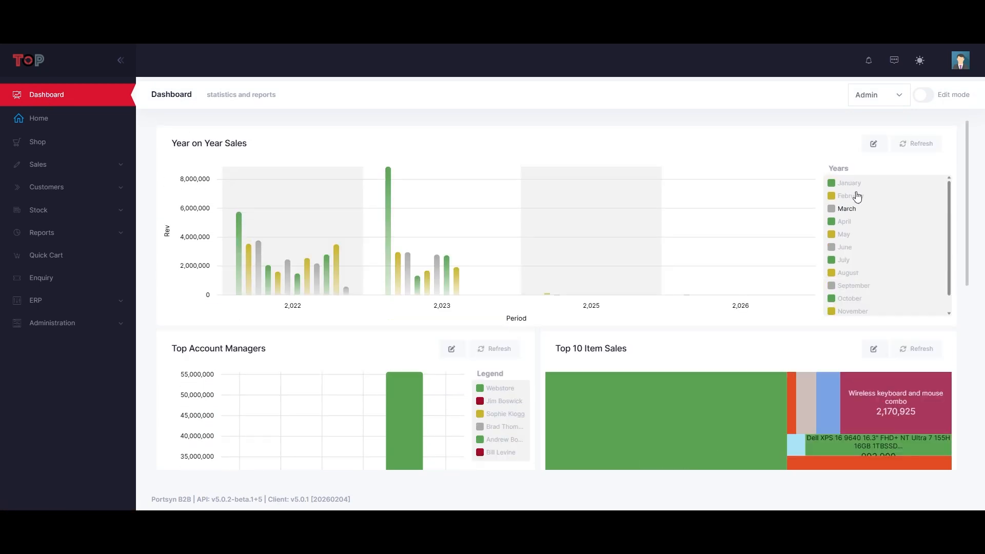
{"action": "left_click", "coordinate": [925, 95]}
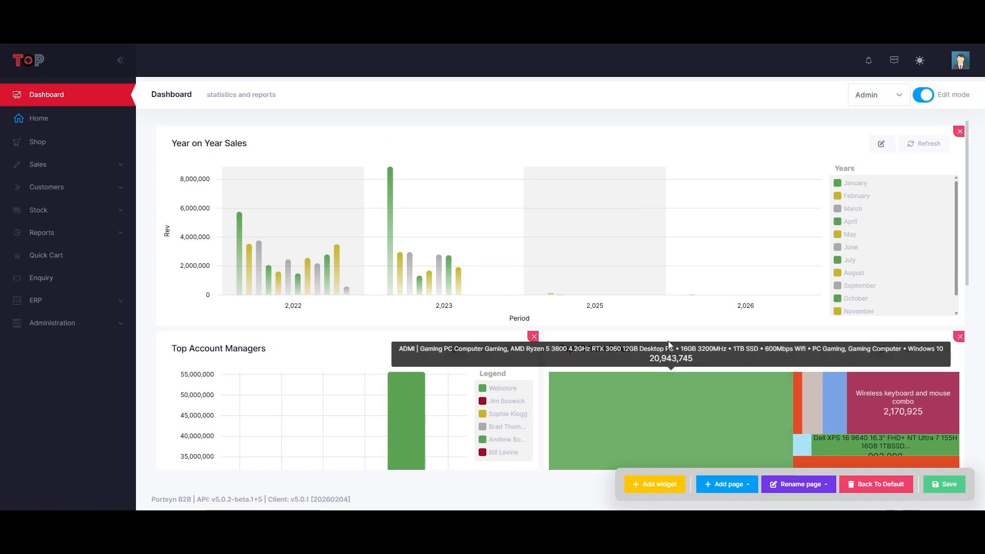
{"action": "left_click", "coordinate": [728, 487]}
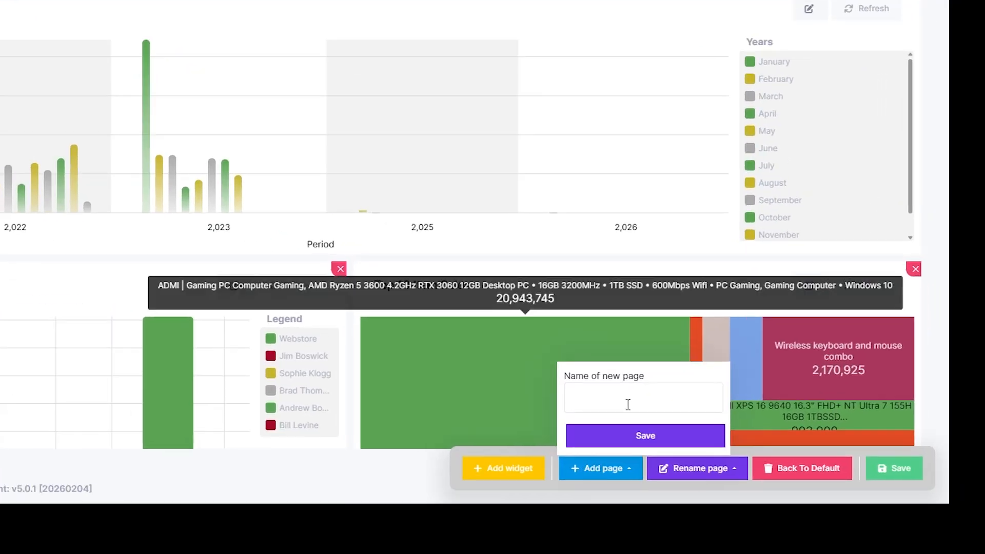
{"action": "left_click", "coordinate": [629, 401]}
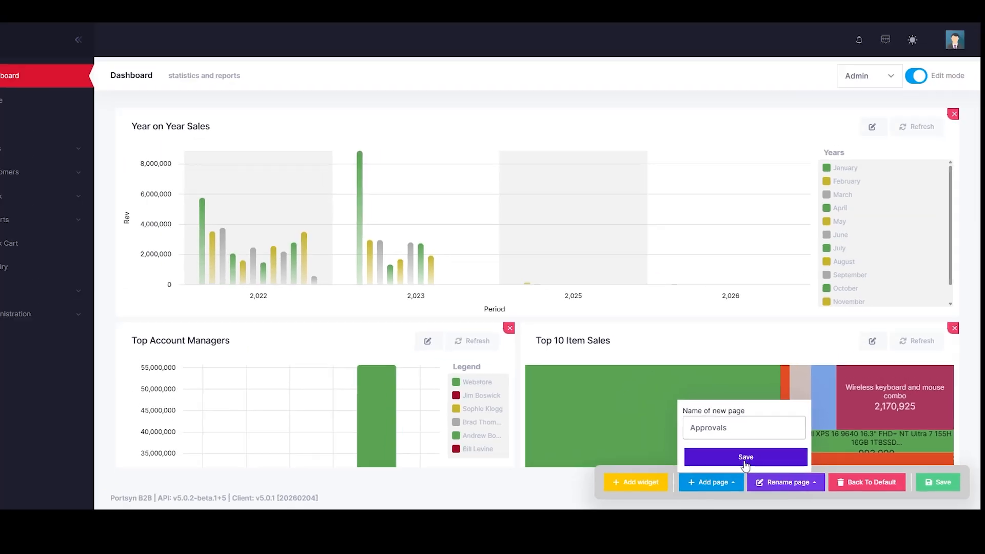
{"action": "left_click", "coordinate": [644, 437]}
{"action": "left_click", "coordinate": [234, 133]}
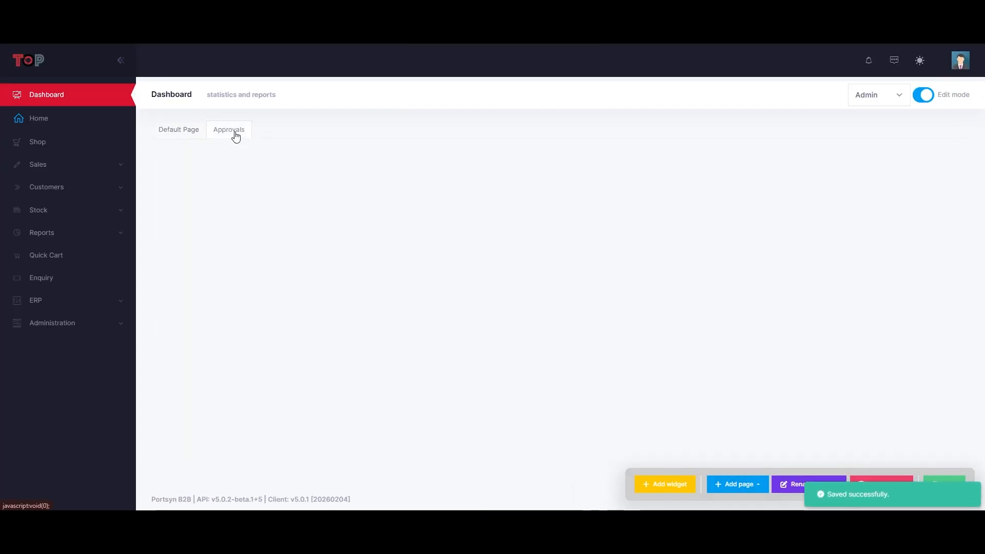
- Add a Custom Bar Vertical Chart widget to the Approvals page and save the dashboard
{"action": "left_click", "coordinate": [666, 487]}
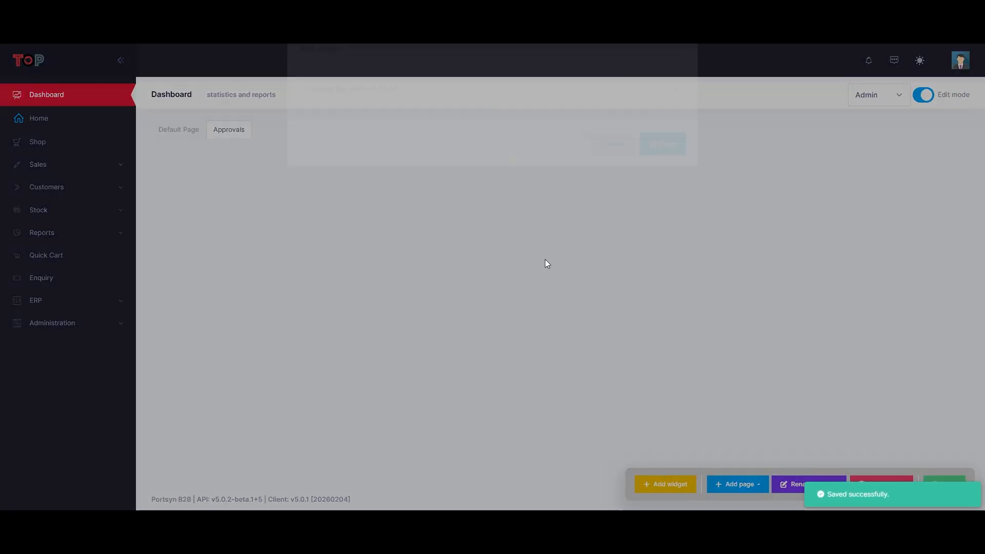
{"action": "left_click", "coordinate": [507, 117]}
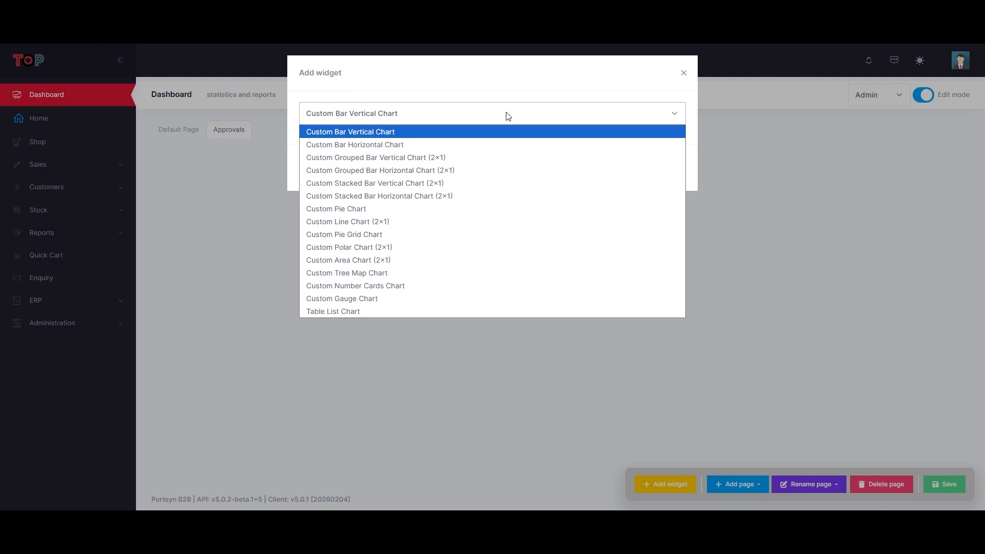
{"action": "left_click", "coordinate": [390, 135]}
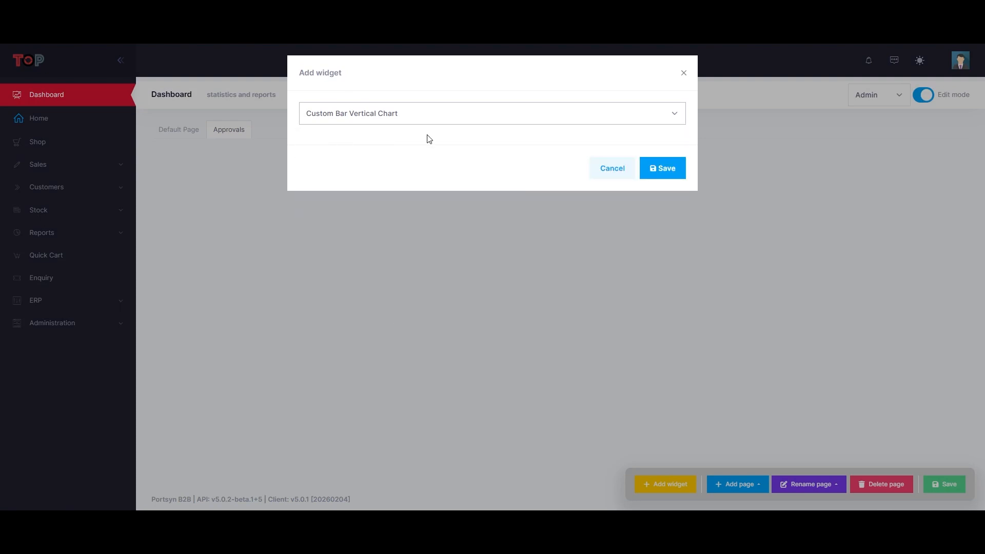
{"action": "left_click", "coordinate": [665, 173]}
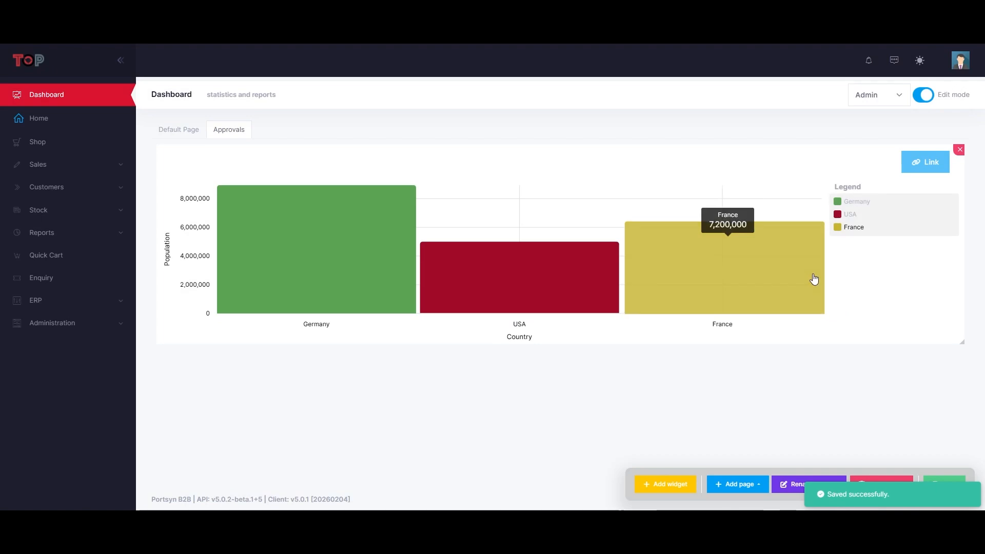
{"action": "mouse_move", "coordinate": [964, 209]}
{"action": "left_mouse_down"}
{"action": "mouse_move", "coordinate": [564, 200]}
{"action": "mouse_move", "coordinate": [949, 203]}
{"action": "left_mouse_up"}
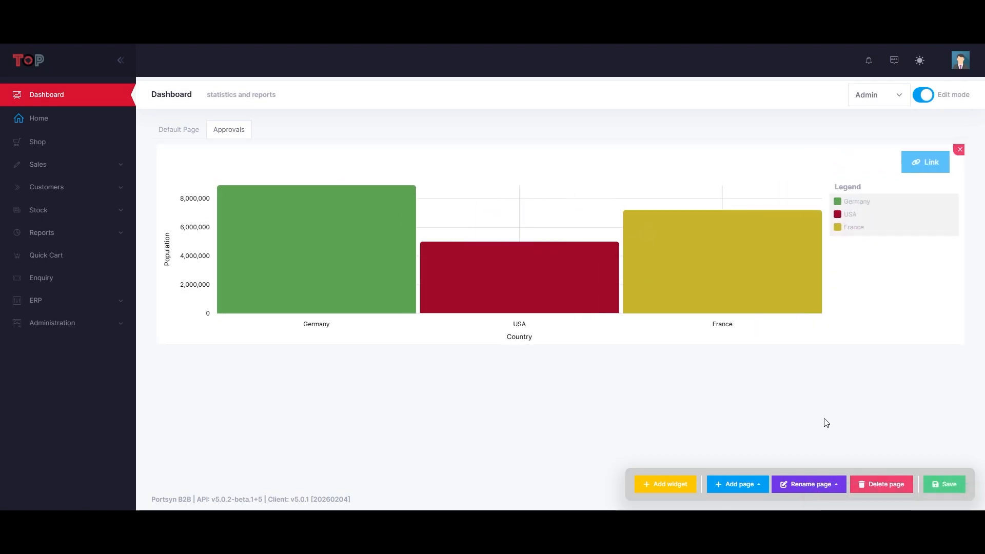
{"action": "left_click", "coordinate": [949, 485]}
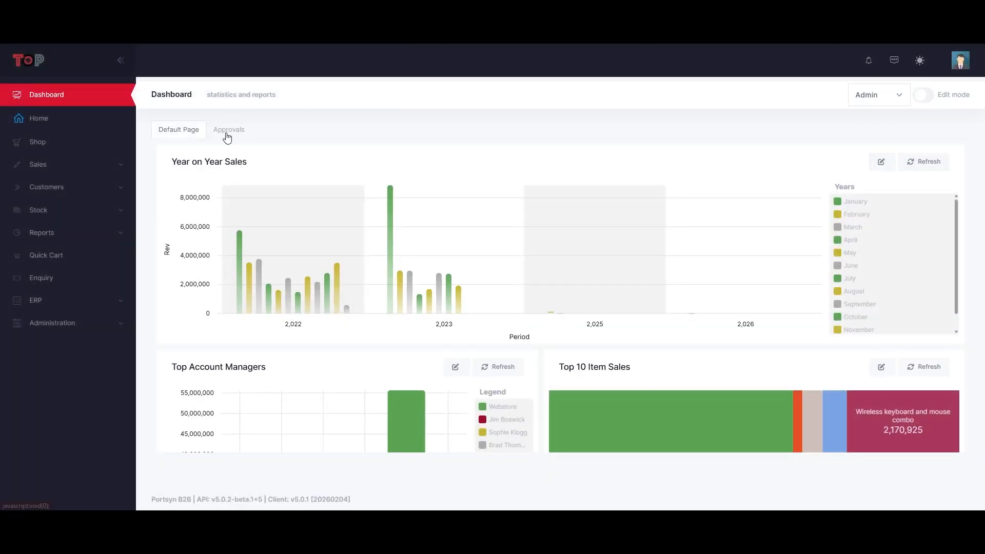
- Link the bar chart widget on the Approvals page to the "Open Approvals by Manager" query
{"action": "left_click", "coordinate": [227, 132]}
{"action": "left_click", "coordinate": [927, 162]}
{"action": "left_click", "coordinate": [554, 237]}
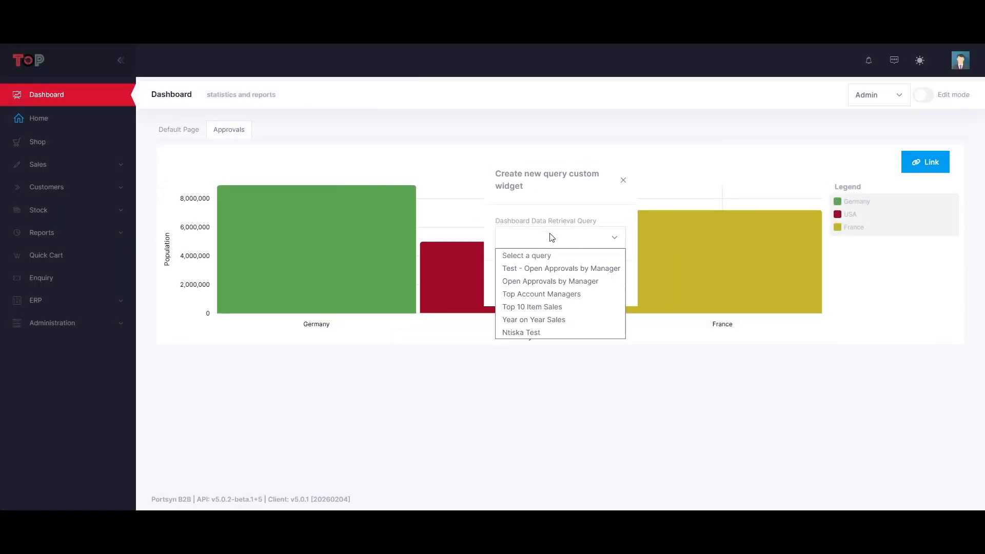
{"action": "left_click", "coordinate": [554, 281]}
{"action": "left_click", "coordinate": [598, 286]}
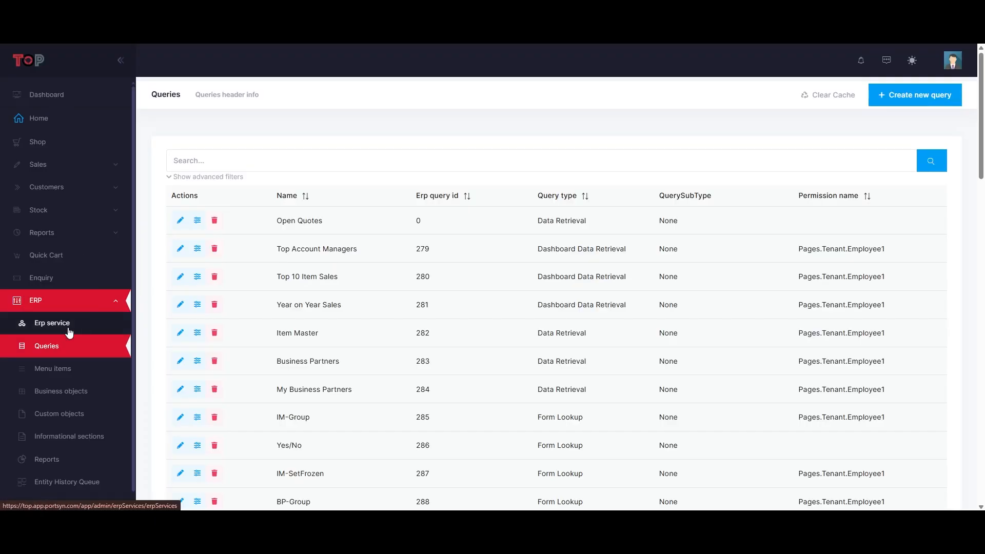
- Create a new query named "Pending Purchase Orders" with query type Data Retrieval and permission name Employee2
{"action": "left_click", "coordinate": [906, 97]}
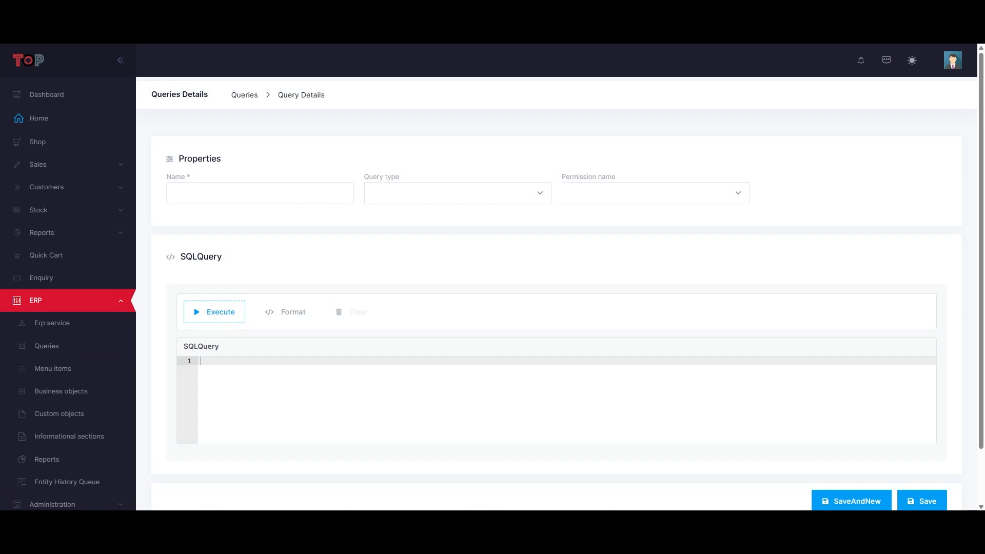
{"action": "left_click", "coordinate": [217, 193]}
{"action": "type", "text": "Pending Purchase Orders"}
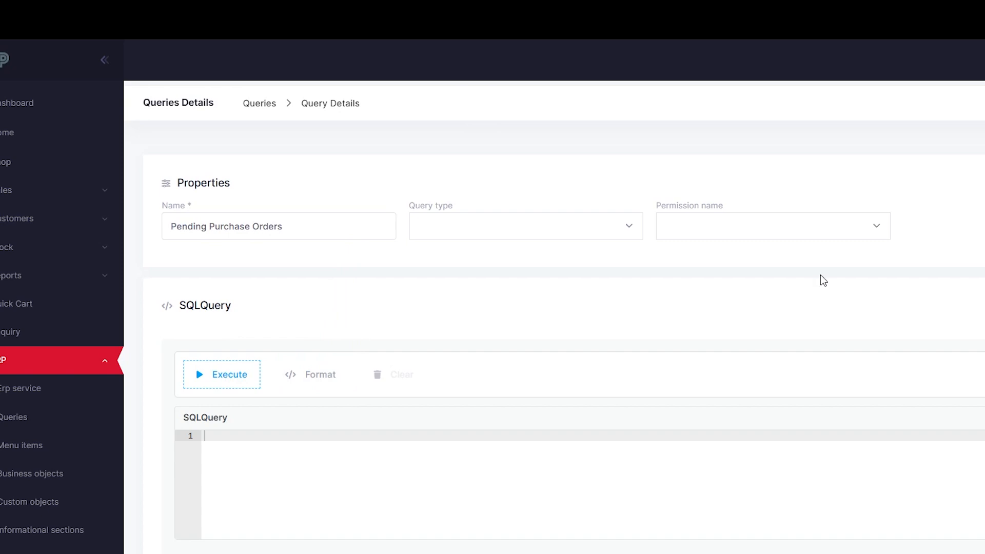
{"action": "left_click", "coordinate": [566, 224]}
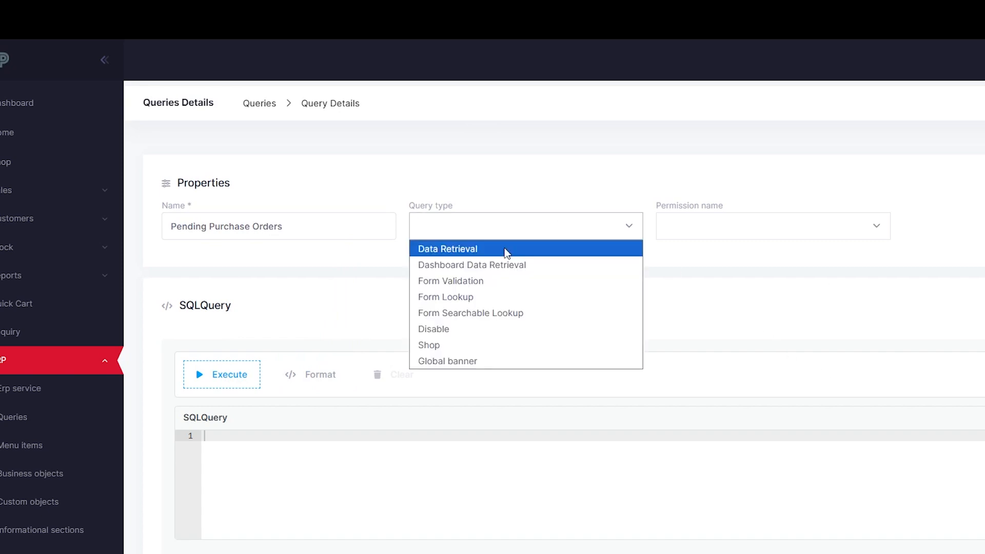
{"action": "left_click", "coordinate": [464, 252]}
{"action": "left_click", "coordinate": [753, 234]}
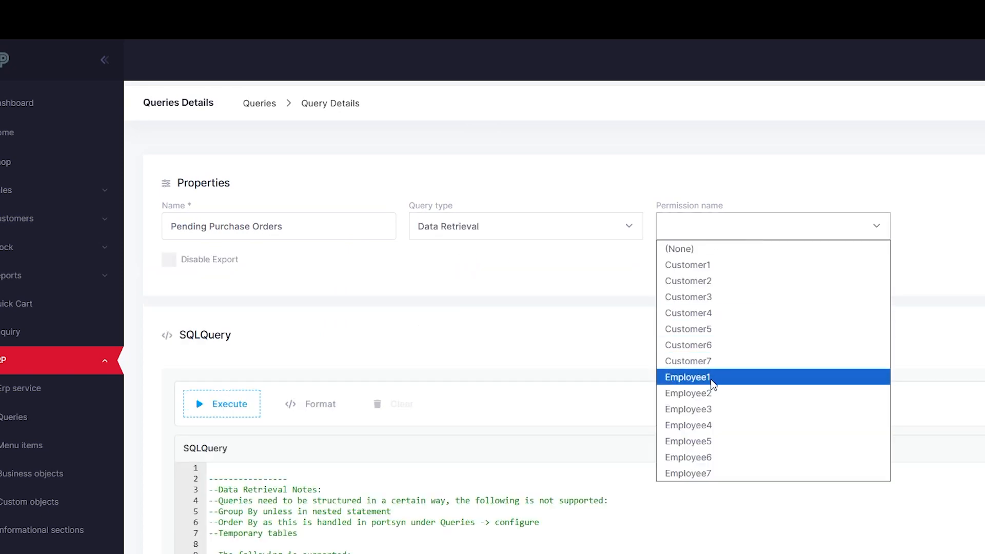
{"action": "left_click", "coordinate": [712, 394]}
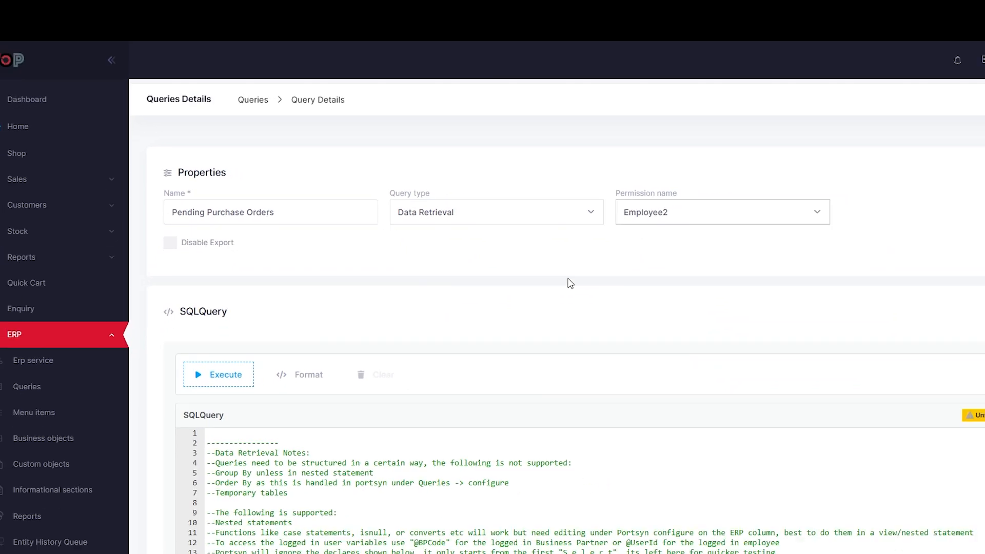
- Remove all of the sample SQL from the Pending Purchase Orders query
{"action": "scroll", "coordinate": [568, 282], "scroll_direction": "down", "scroll_amount": 5}
{"action": "scroll", "coordinate": [455, 369], "scroll_direction": "down", "scroll_amount": 2}
{"action": "left_click", "coordinate": [438, 341]}
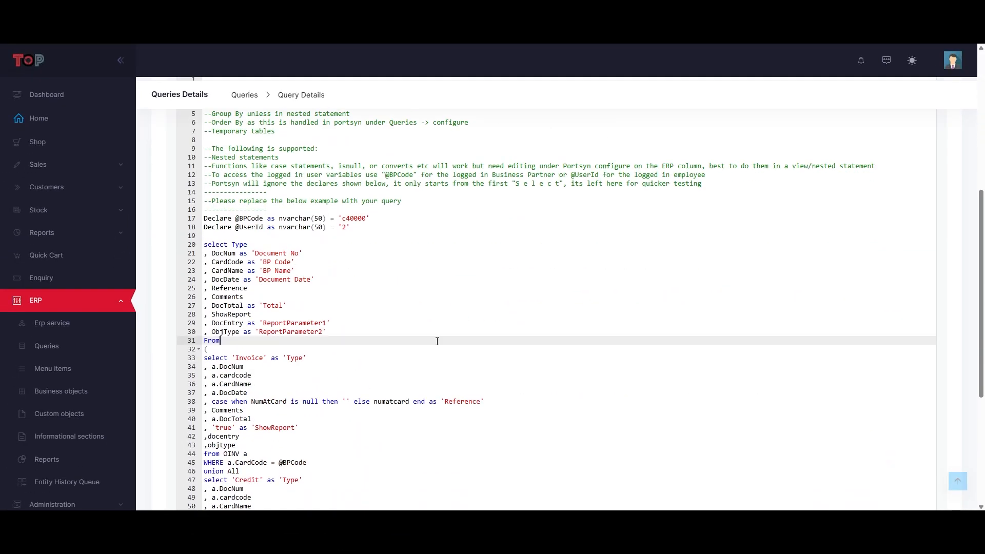
{"action": "key", "text": "ctrl+a"}
{"action": "key", "text": "BackSpace"}
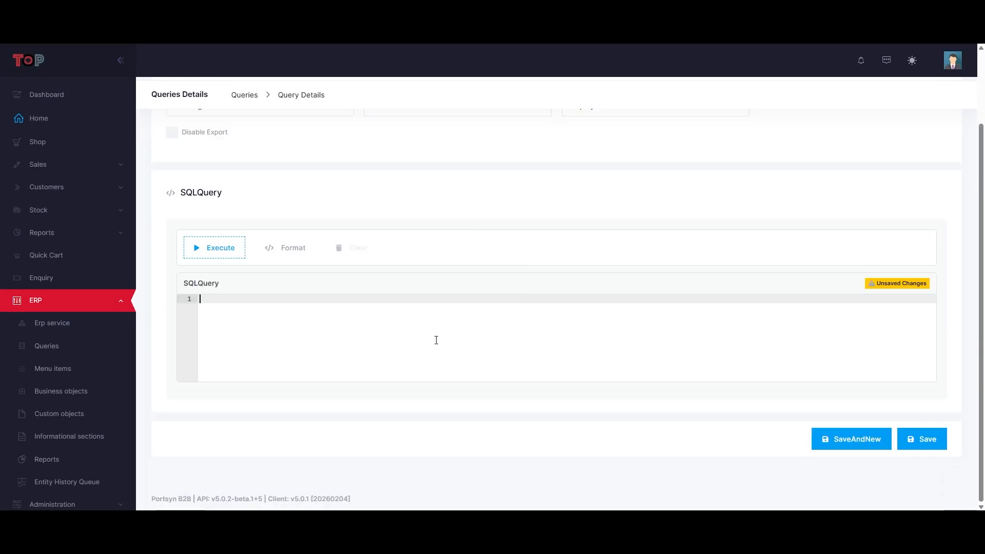
{"action": "type", "text": "Declare @UserId as nvarchar(50) = '1'  select po.DocNum as 'PO#' , po.CardName as 'Supplier' , po.DocDate as 'Date' , numatcard  as 'Reference' , po.DocTotal as 'Total' , 'true' as 'ShowReport' , po.docentry , po.objtype from opor PO inner join OCRD sup on po.CardCode = sup.cardcode inner join ohem man on sup.cardfname = man.empid where po.U_Status = 'Pending' and man.empid = @UserId"}
{"action": "left_click", "coordinate": [206, 198]}
{"action": "scroll", "coordinate": [284, 389], "scroll_direction": "down", "scroll_amount": 2}
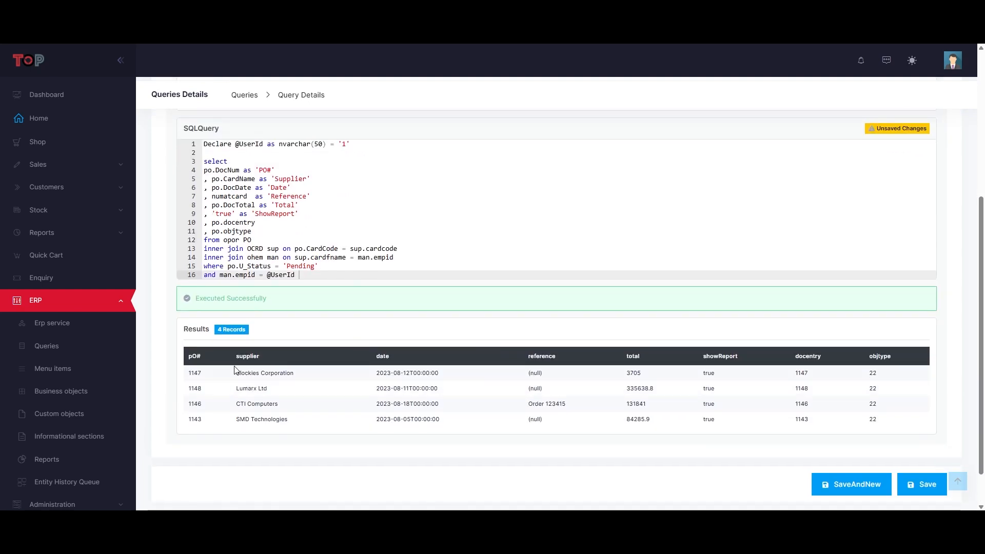
{"action": "left_click_drag", "start_coordinate": [195, 373], "coordinate": [886, 423]}
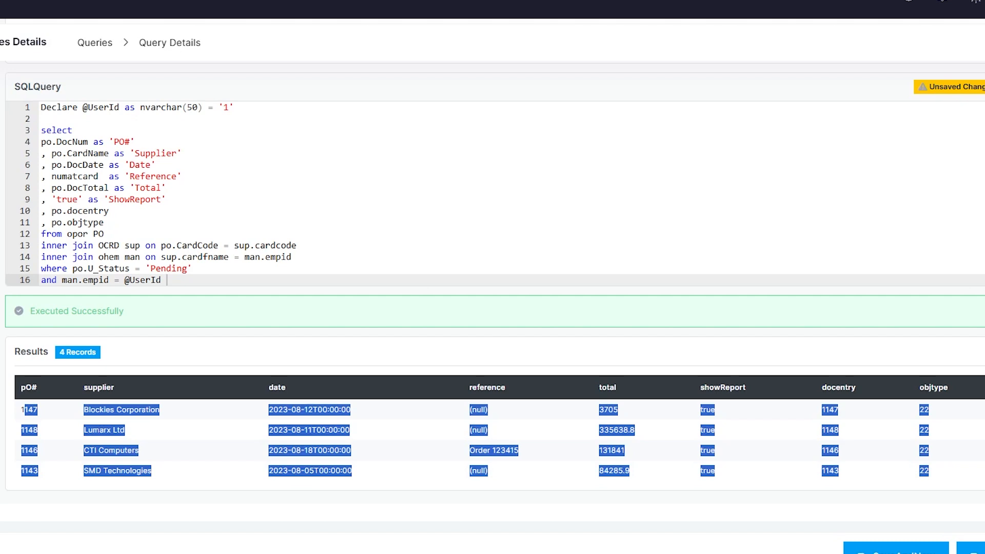
{"action": "left_click", "coordinate": [361, 193]}
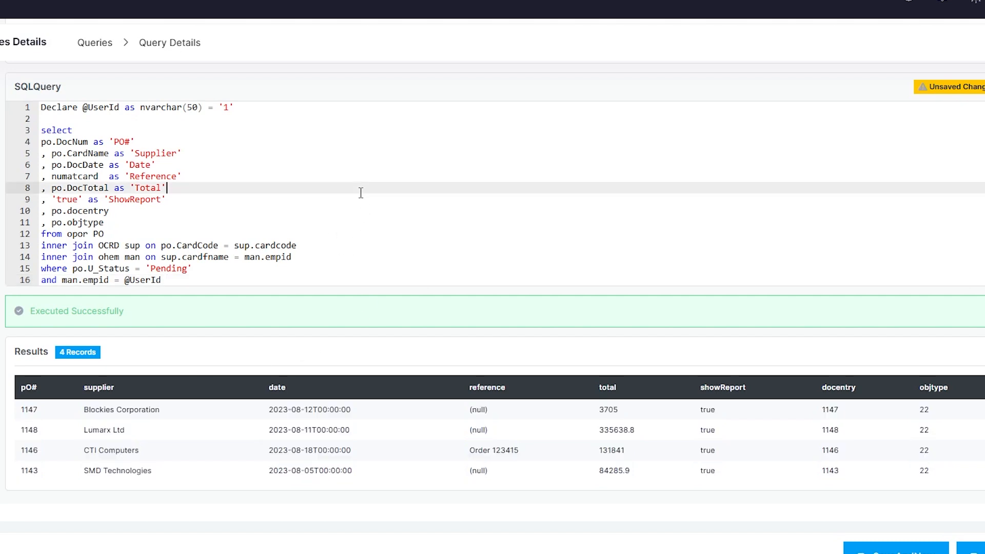
{"action": "left_click_drag", "start_coordinate": [199, 278], "coordinate": [125, 281]}
{"action": "left_click", "coordinate": [260, 147]}
{"action": "left_click", "coordinate": [315, 181]}
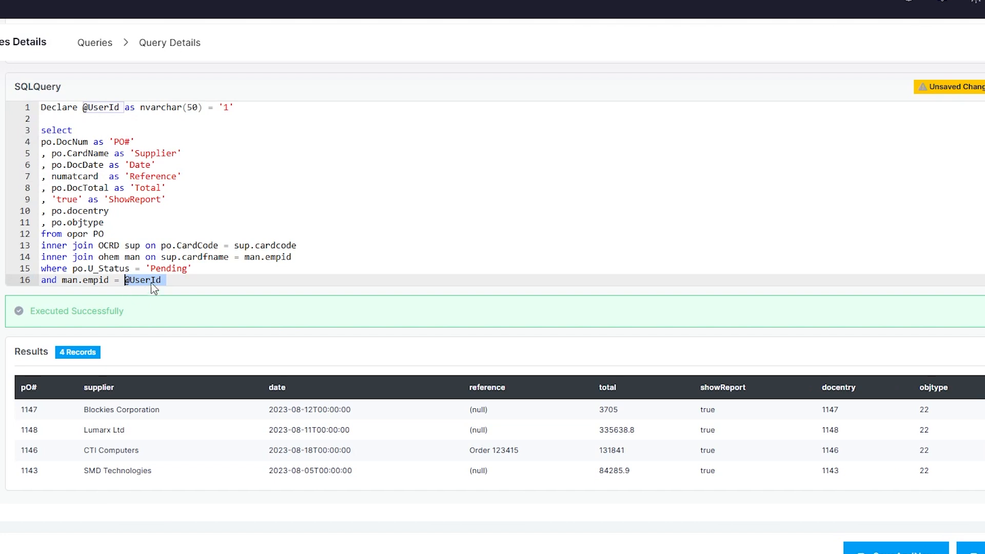
{"action": "left_click", "coordinate": [333, 170]}
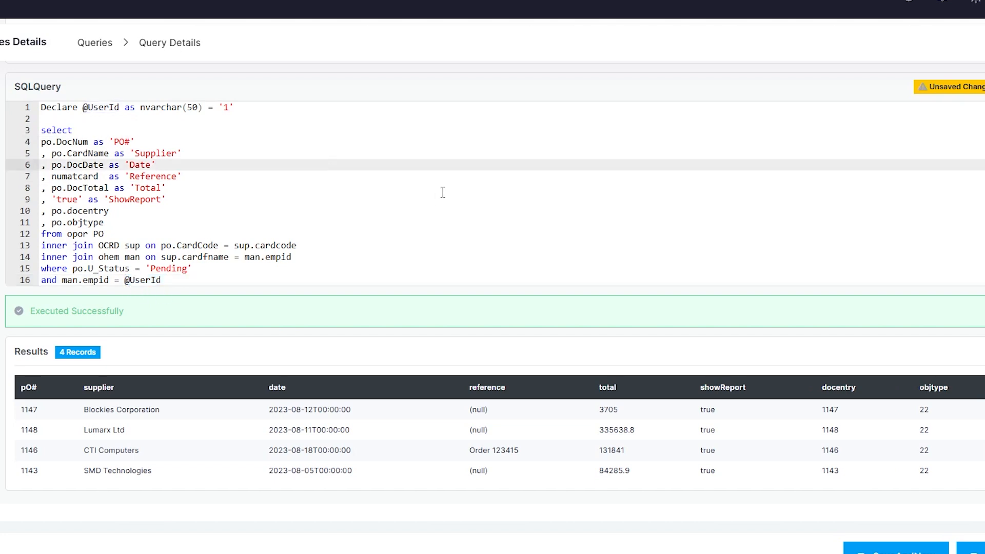
{"action": "scroll", "coordinate": [468, 185], "scroll_direction": "down", "scroll_amount": 2}
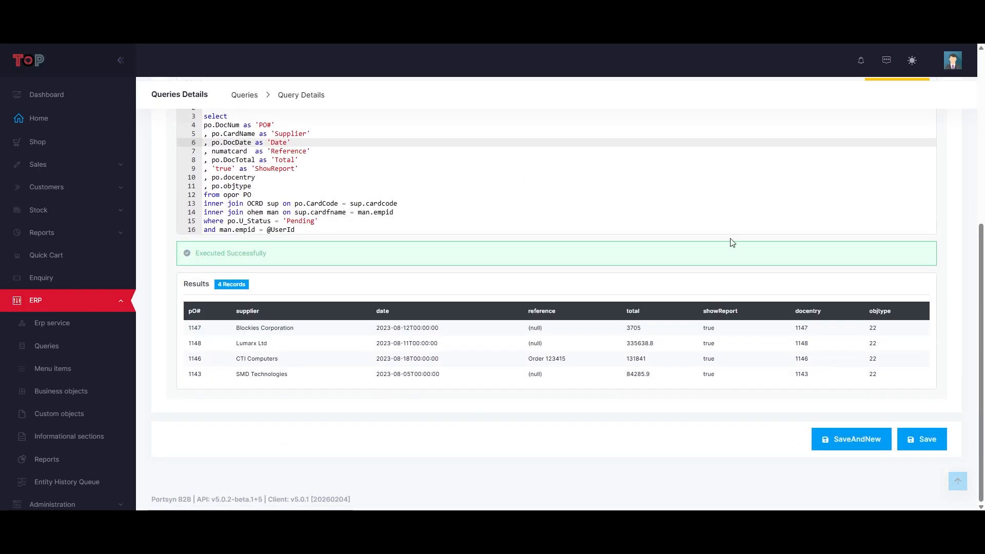
{"action": "left_click", "coordinate": [931, 442]}
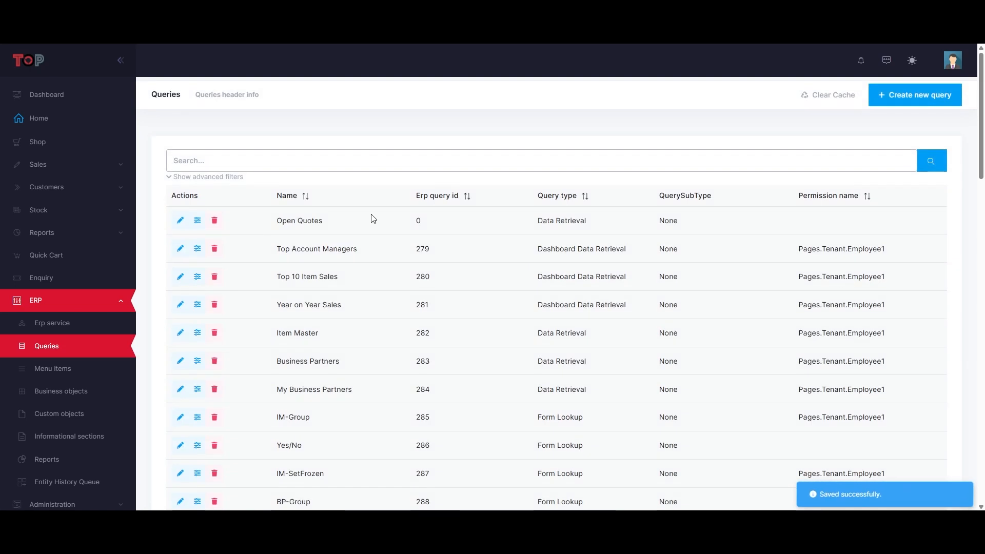
- Start a new menu item named "Pending Purchase Orders" with permission name Employee2
{"action": "left_click", "coordinate": [55, 375]}
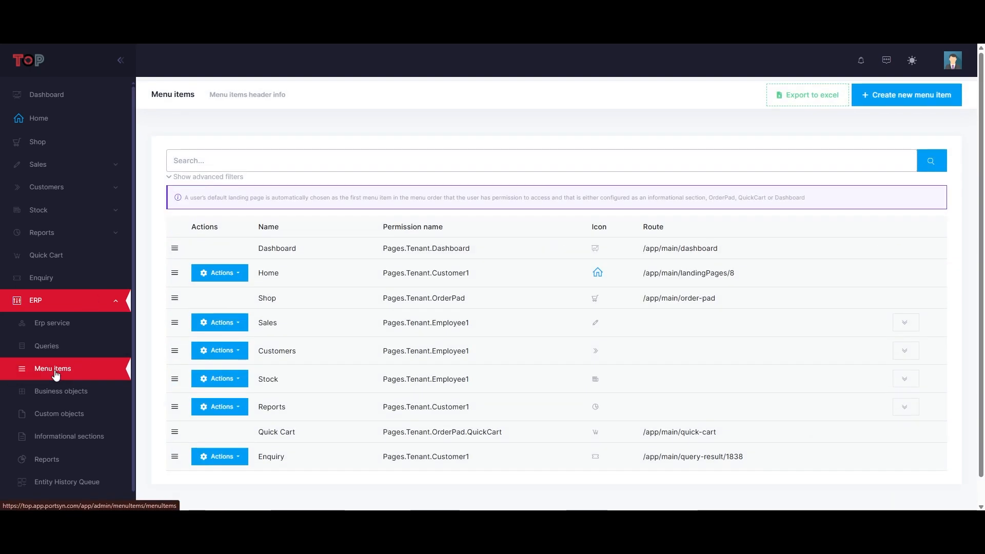
{"action": "left_click", "coordinate": [895, 97]}
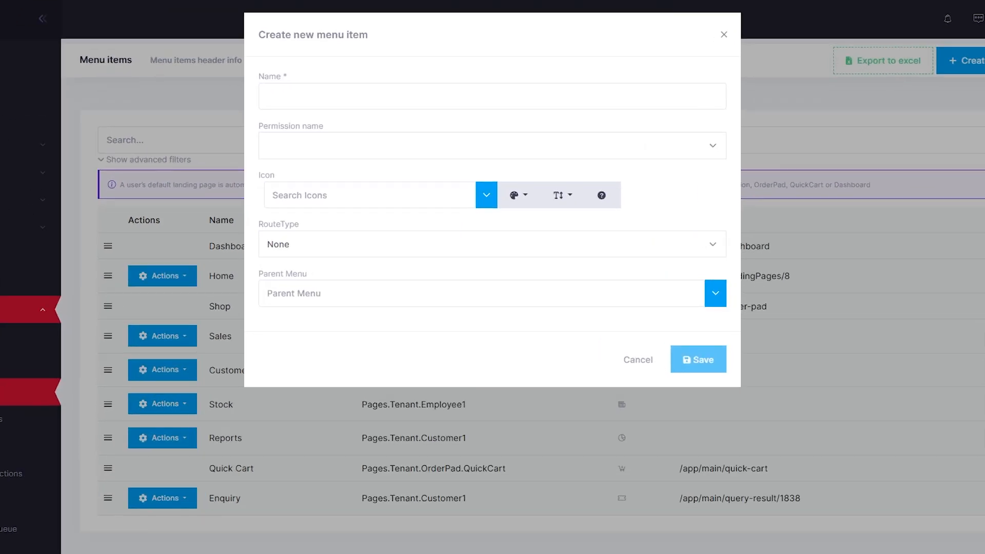
{"action": "left_click", "coordinate": [595, 101]}
{"action": "type", "text": "Pending Purchase Orders"}
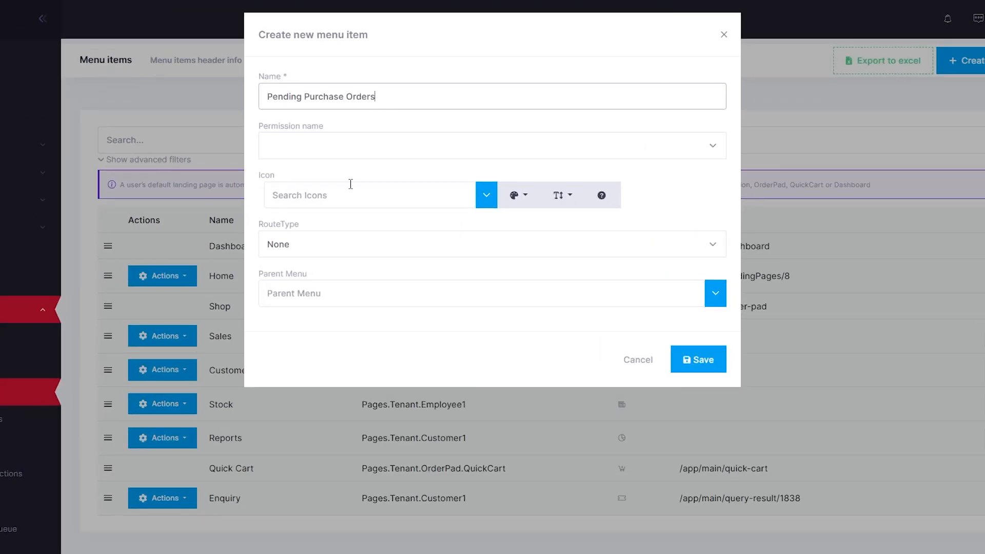
{"action": "left_click", "coordinate": [380, 149]}
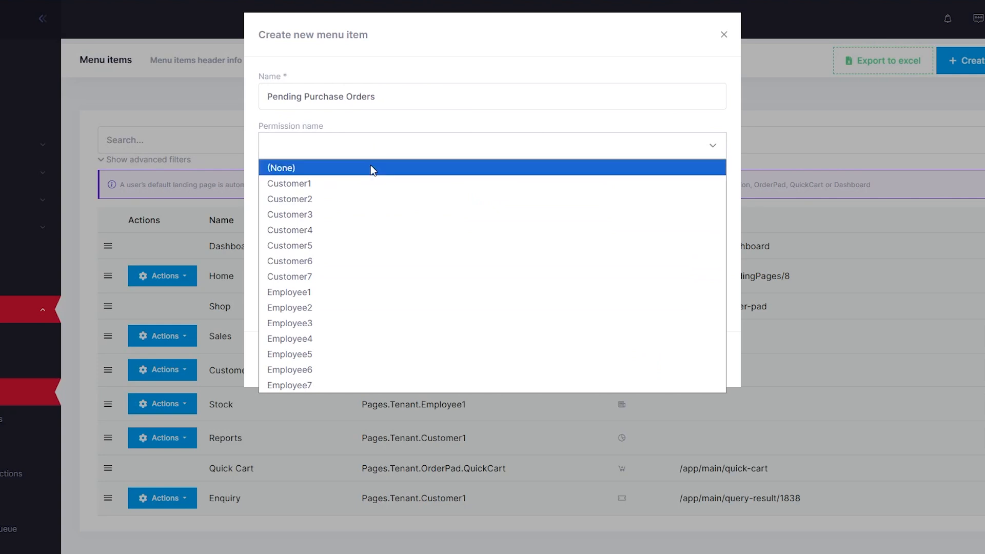
{"action": "left_click", "coordinate": [326, 321]}
- Search the menu item icons for "hand" and choose la la-hand-spock-o
{"action": "left_click", "coordinate": [411, 191]}
{"action": "type", "text": "hand"}
{"action": "left_click_drag", "start_coordinate": [495, 228], "coordinate": [495, 294]}
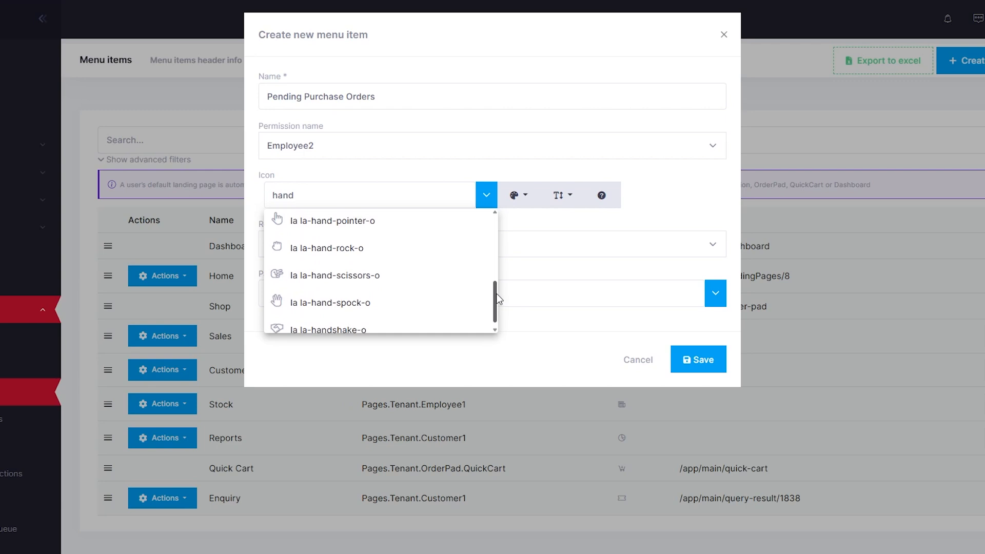
{"action": "left_click", "coordinate": [440, 303]}
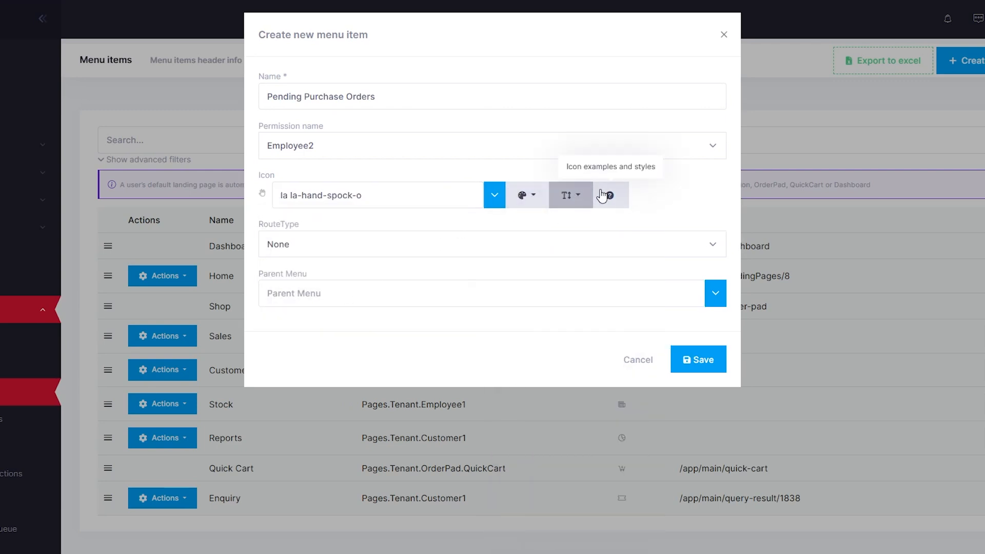
- Set the menu item's route type to Query with Pending Purchase Orders as the data retrieval query, and save it without a parent menu
{"action": "left_click", "coordinate": [344, 249]}
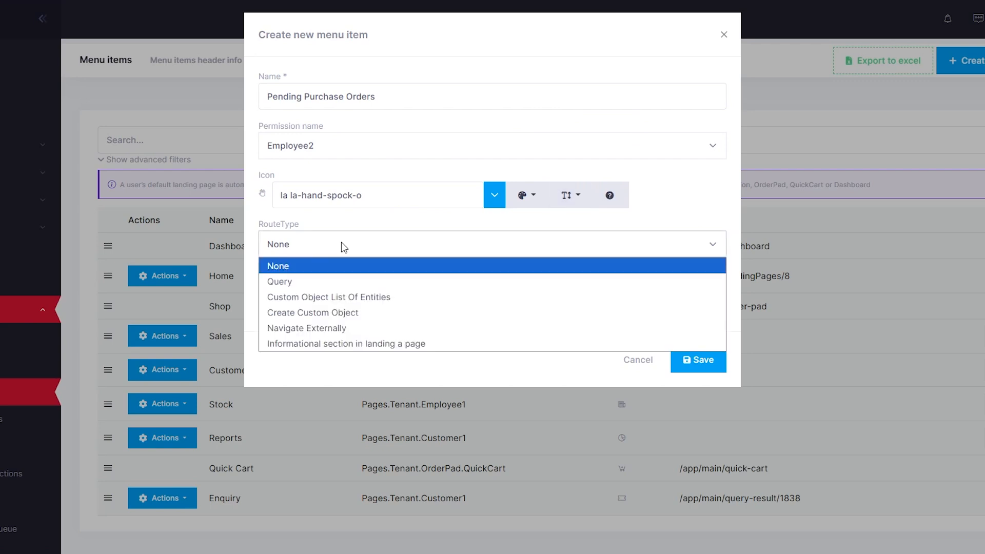
{"action": "left_click", "coordinate": [284, 283]}
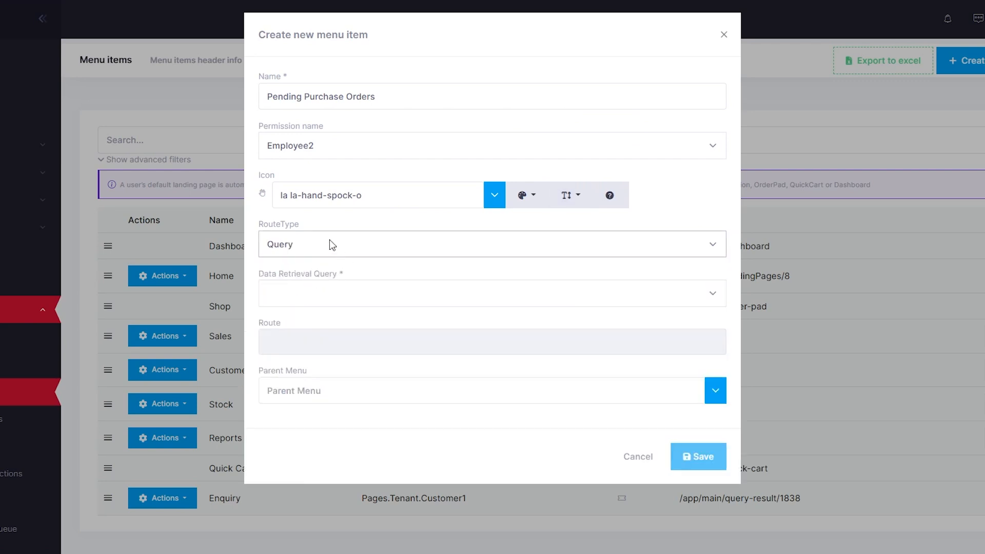
{"action": "left_click", "coordinate": [318, 295]}
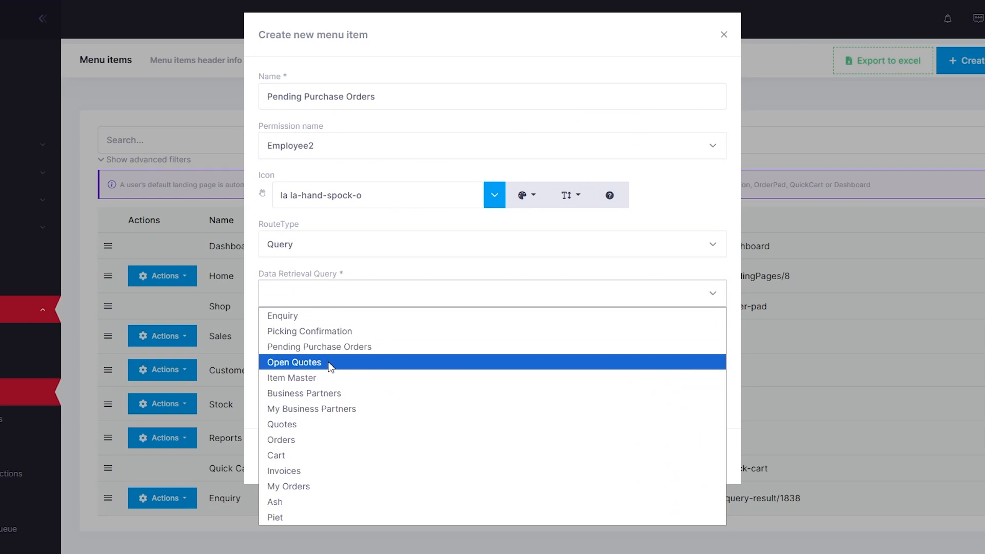
{"action": "left_click", "coordinate": [333, 346]}
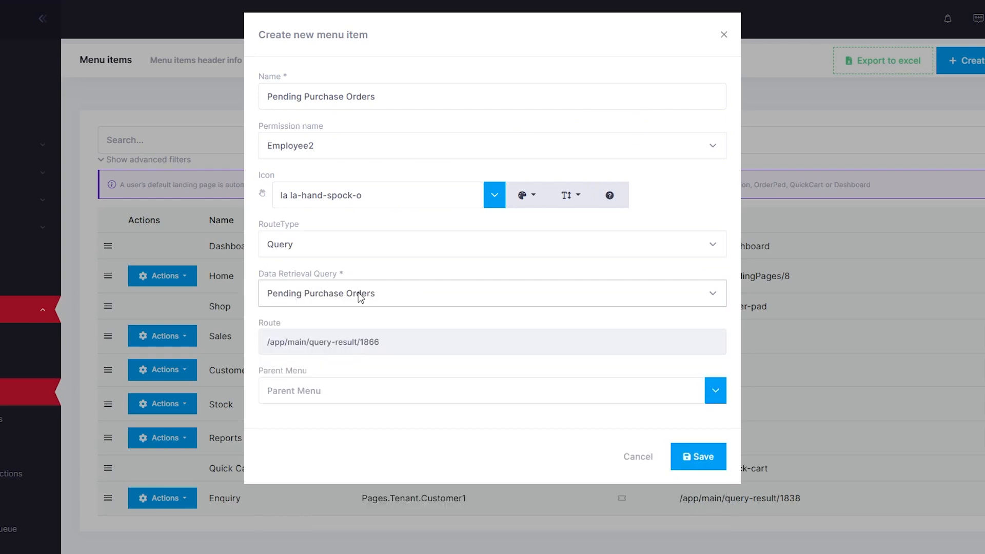
{"action": "left_click", "coordinate": [300, 391]}
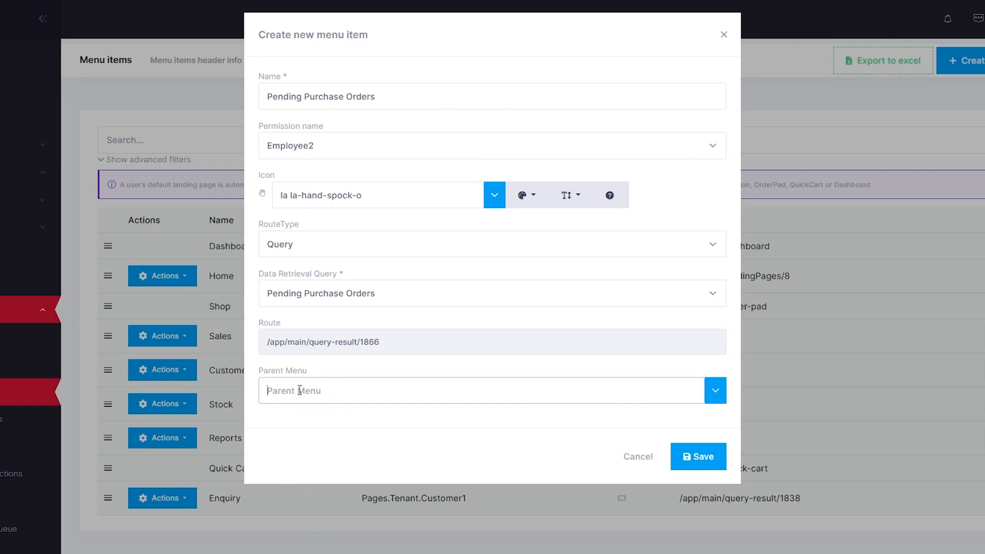
{"action": "left_click", "coordinate": [715, 392]}
{"action": "left_click", "coordinate": [715, 392]}
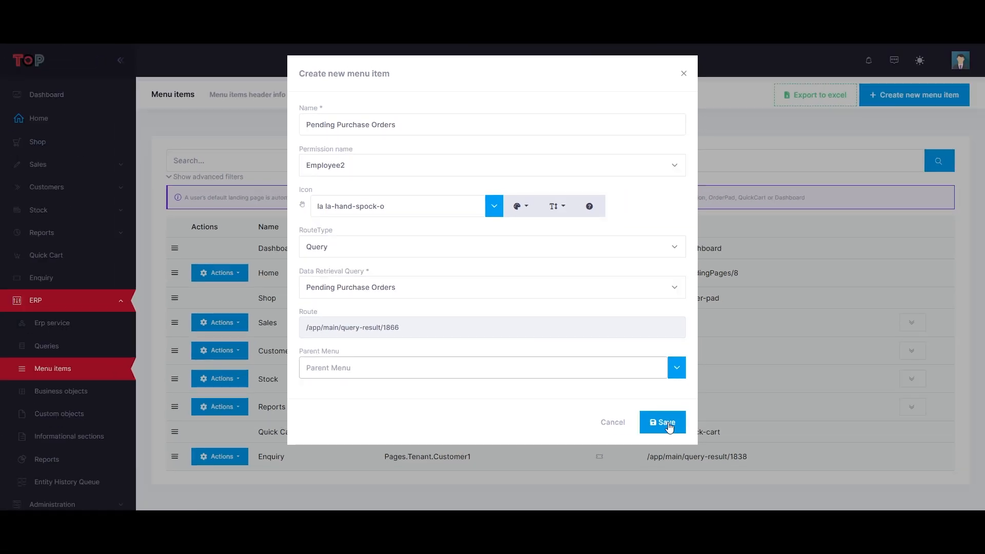
{"action": "left_click", "coordinate": [699, 456]}
{"action": "left_click", "coordinate": [463, 348]}
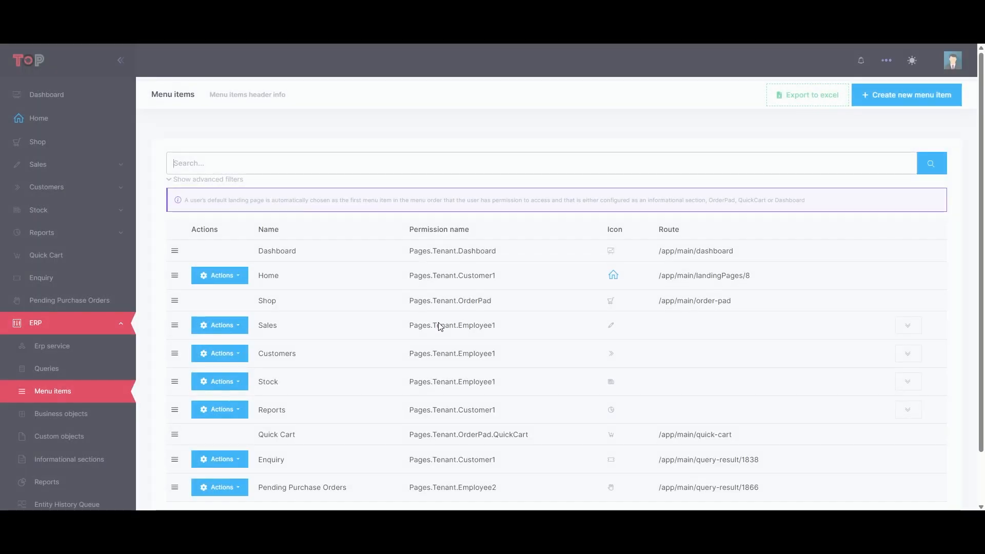
- Move the Pending Purchase Orders menu item up the list to sit between Dashboard and Home
{"action": "scroll", "coordinate": [436, 298], "scroll_direction": "down", "scroll_amount": 2}
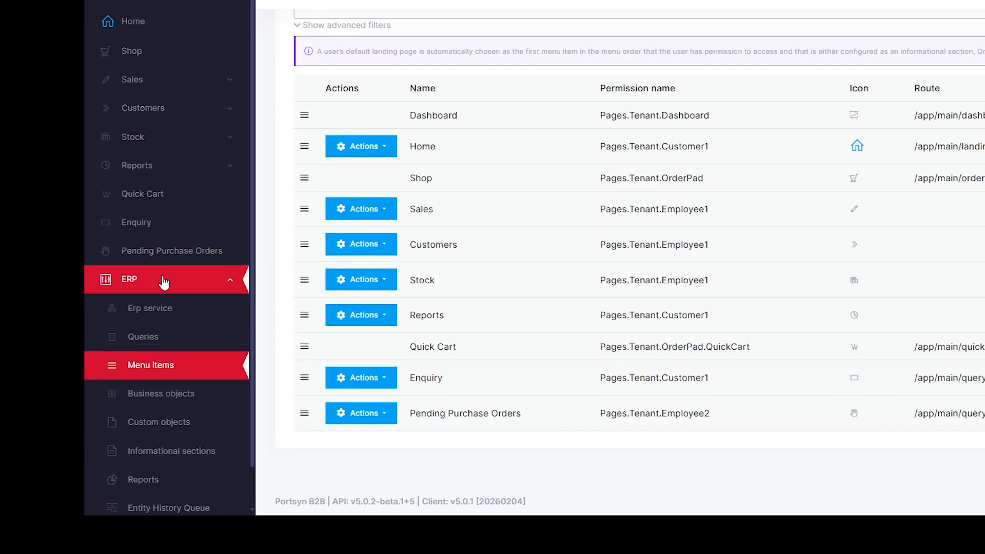
{"action": "left_click", "coordinate": [163, 282]}
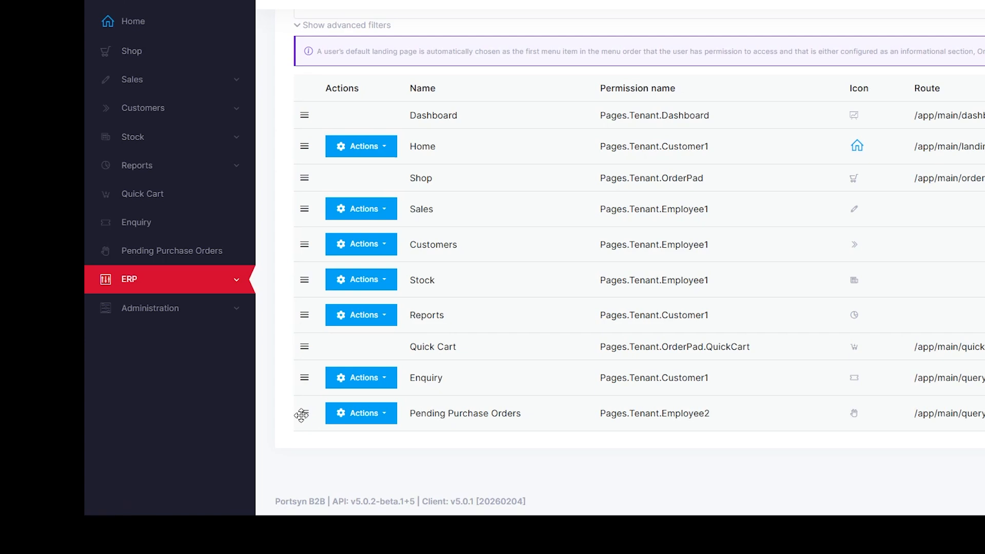
{"action": "left_click_drag", "start_coordinate": [301, 414], "coordinate": [290, 184]}
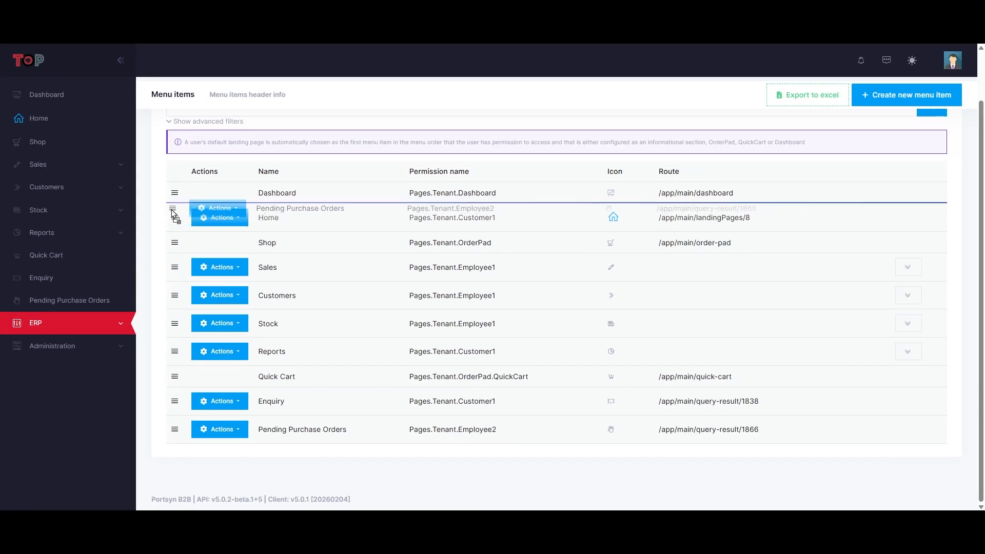
{"action": "left_click_drag", "start_coordinate": [174, 214], "coordinate": [172, 209]}
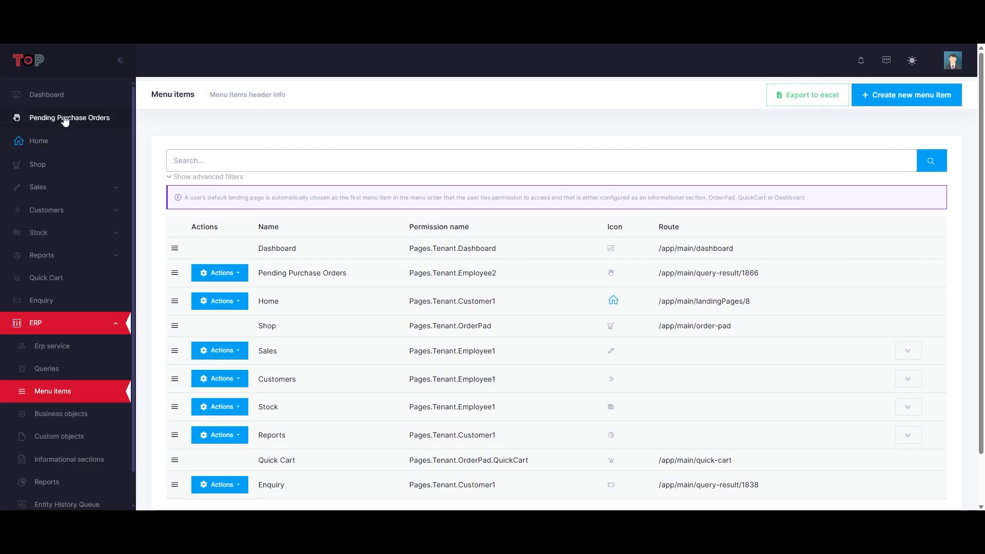
- Open the Pending Purchase Orders page and examine the date format and the Showreport, Docentry and Objtype columns
{"action": "left_click", "coordinate": [67, 118]}
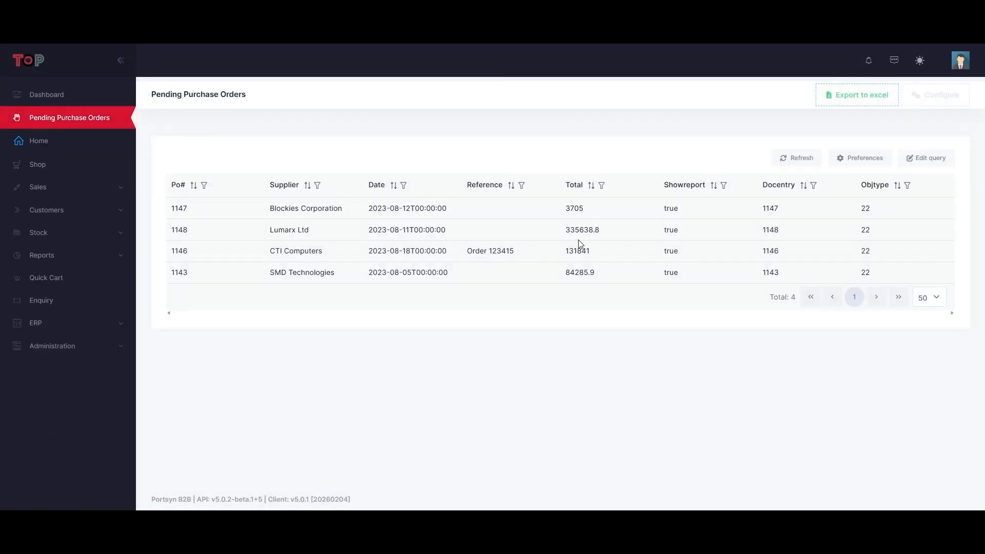
{"action": "left_click_drag", "start_coordinate": [368, 208], "coordinate": [452, 216]}
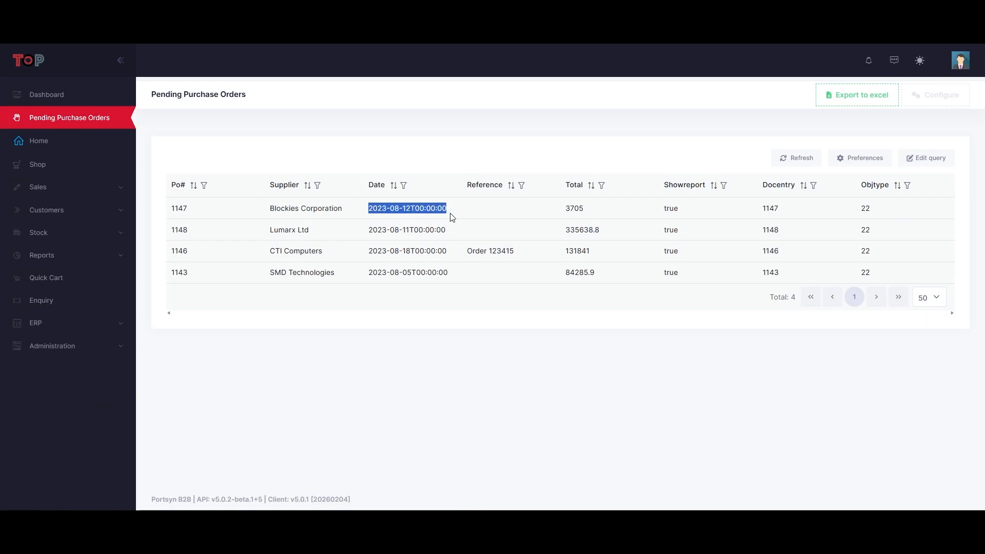
{"action": "left_click_drag", "start_coordinate": [667, 208], "coordinate": [893, 272]}
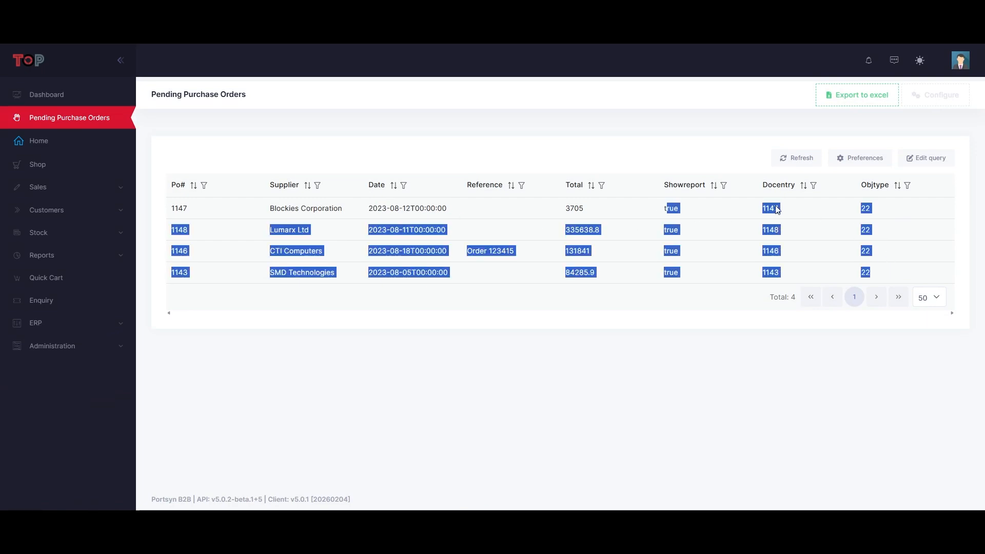
{"action": "left_click", "coordinate": [646, 138]}
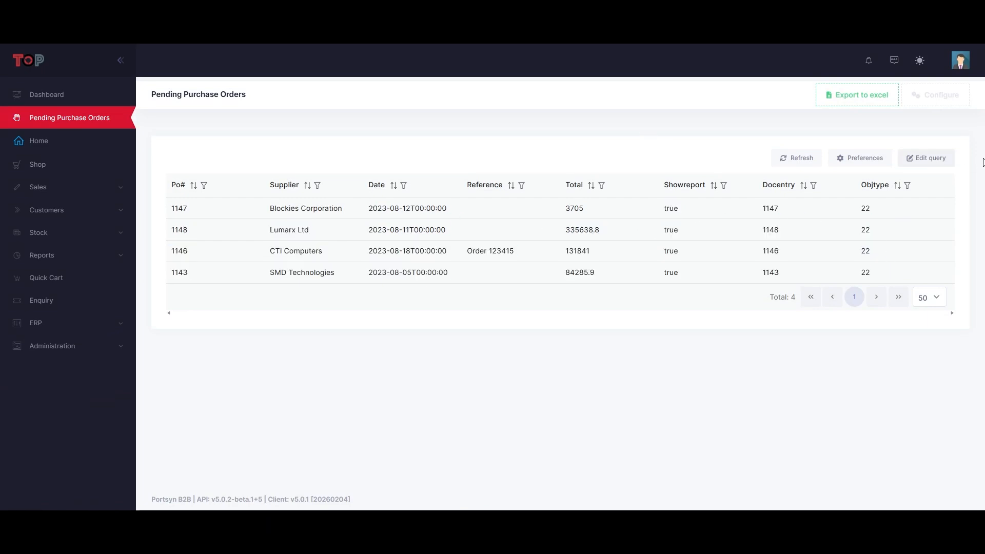
- Regenerate the default column metadata for the Pending Purchase Orders query and set the date column's data type to Date
{"action": "left_click", "coordinate": [926, 97]}
{"action": "left_click", "coordinate": [597, 78]}
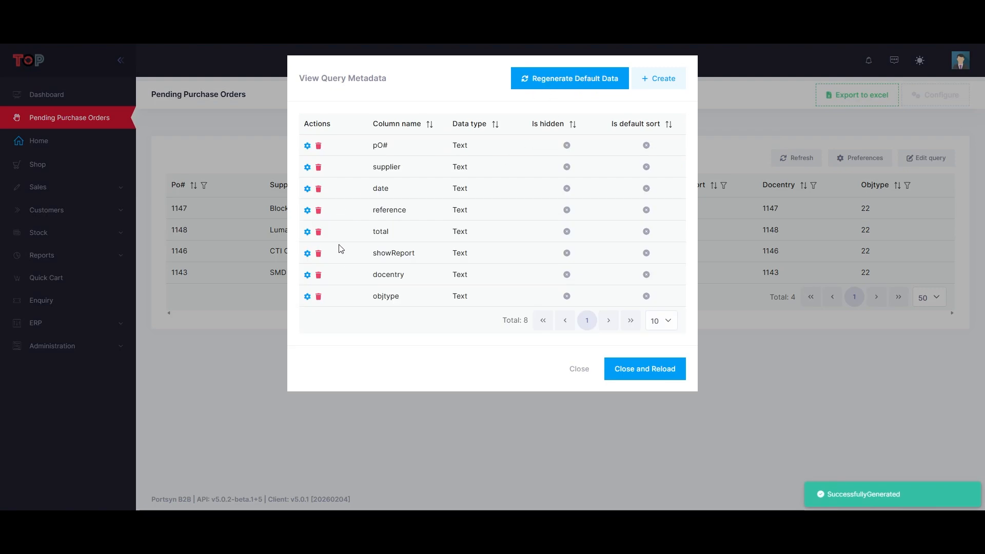
{"action": "left_click", "coordinate": [307, 188]}
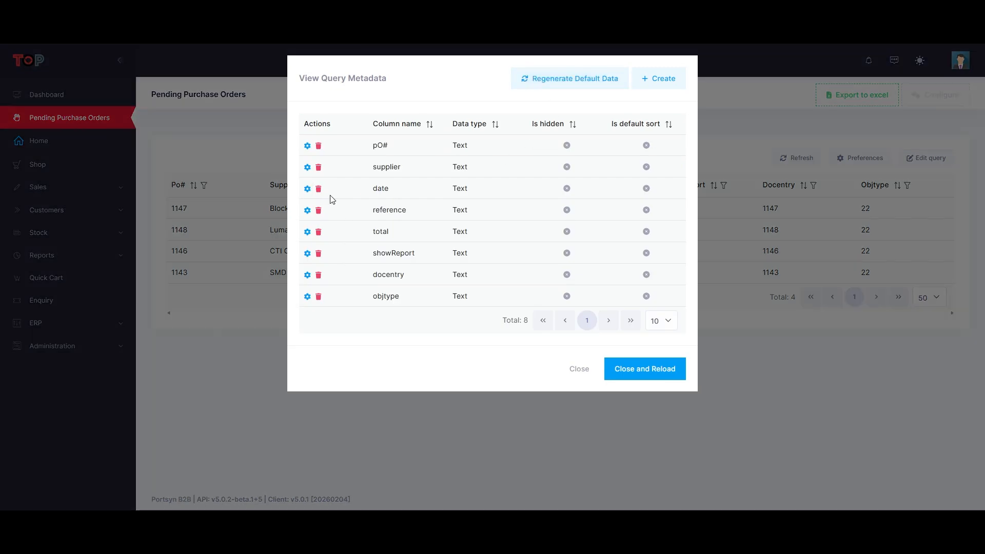
{"action": "left_click", "coordinate": [392, 191]}
{"action": "left_click", "coordinate": [328, 221]}
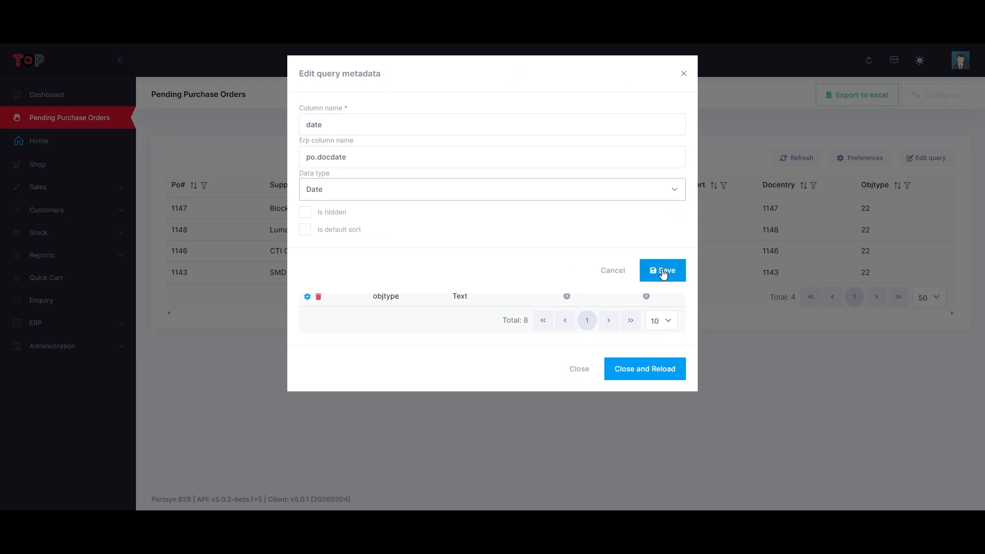
{"action": "left_click", "coordinate": [663, 271]}
- Mark the showReport, docentry and objtype columns as hidden in the query metadata, and reload the Pending Purchase Orders page
{"action": "left_click", "coordinate": [308, 253]}
{"action": "left_click", "coordinate": [305, 211]}
{"action": "left_click", "coordinate": [662, 269]}
{"action": "left_click", "coordinate": [308, 275]}
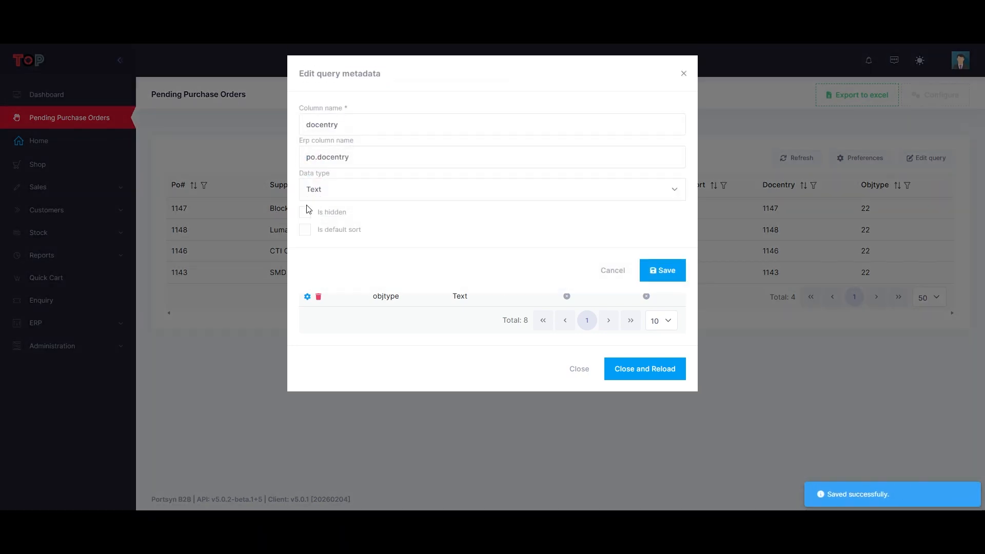
{"action": "left_click", "coordinate": [304, 212]}
{"action": "left_click", "coordinate": [662, 270]}
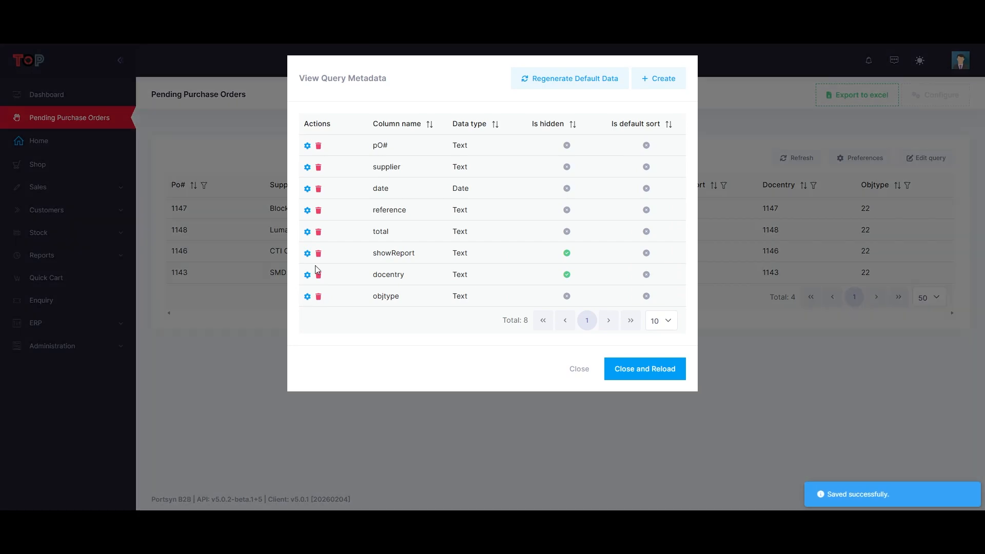
{"action": "left_click", "coordinate": [308, 296]}
{"action": "left_click", "coordinate": [309, 211]}
{"action": "left_click", "coordinate": [659, 272]}
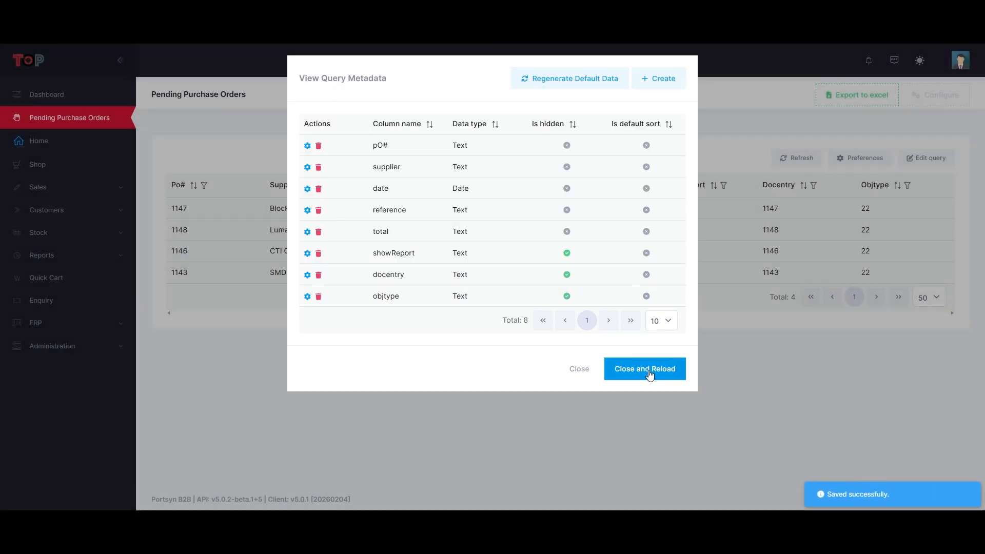
{"action": "left_click", "coordinate": [651, 373]}
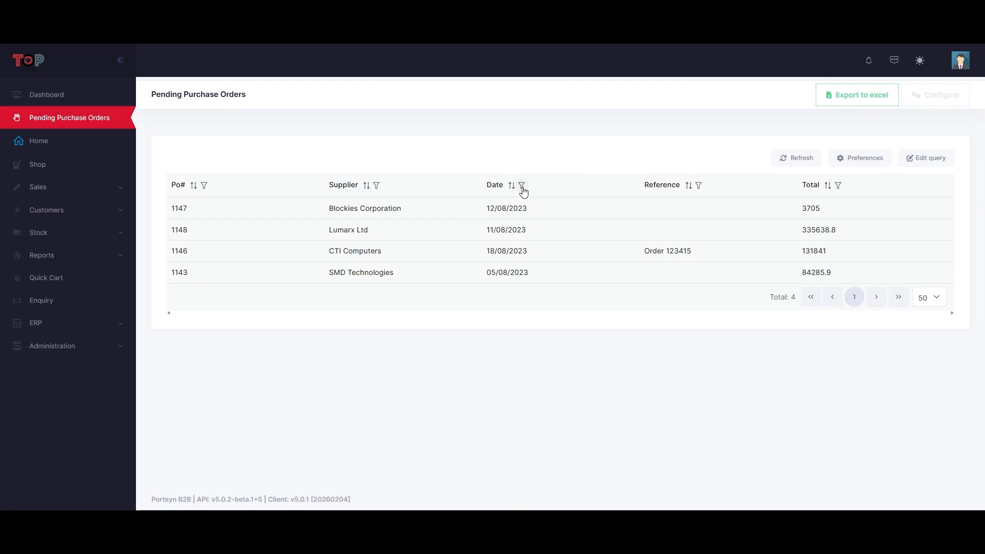
- Filter the Supplier column for entries containing "cti", and clear the filter again
{"action": "left_click", "coordinate": [376, 186]}
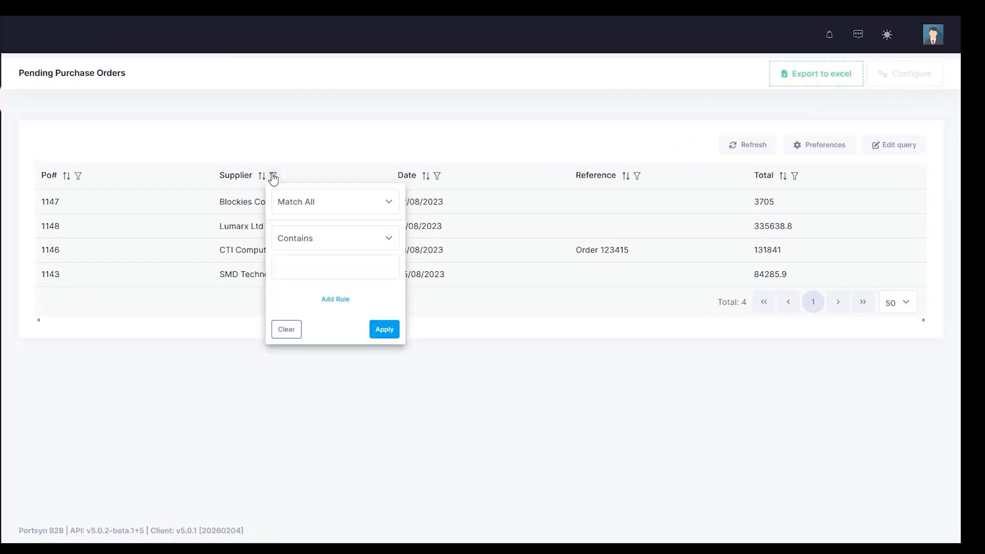
{"action": "left_click", "coordinate": [309, 271]}
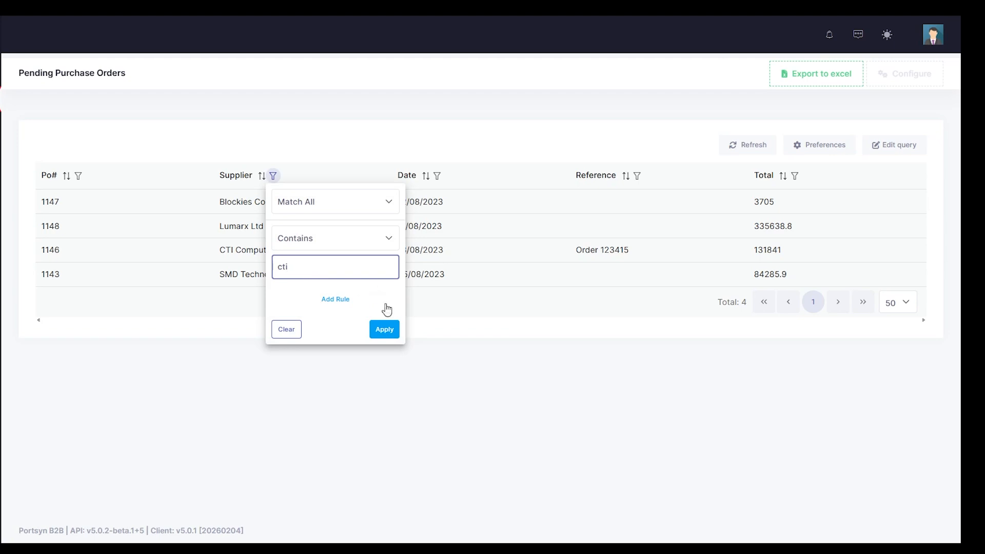
{"action": "left_click", "coordinate": [383, 329]}
{"action": "left_click", "coordinate": [275, 176]}
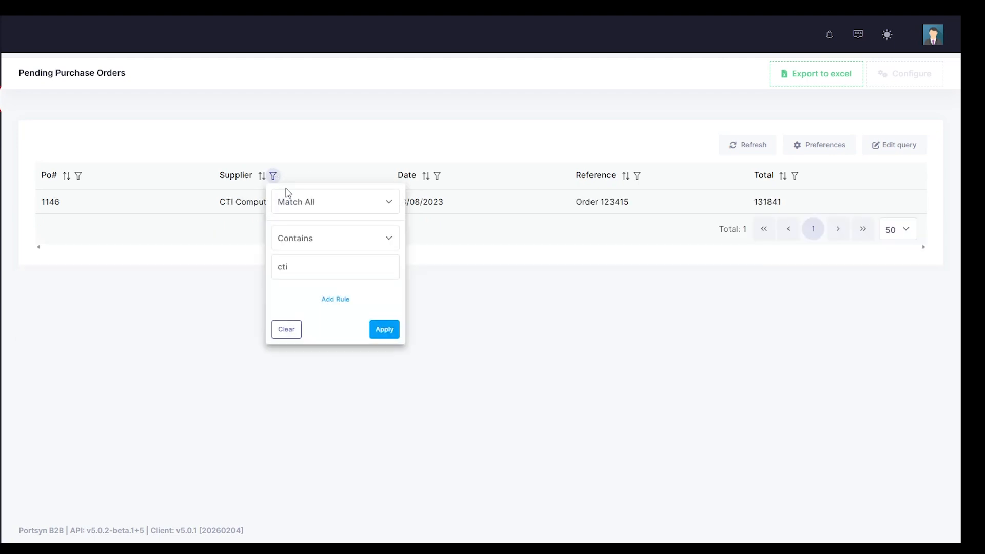
{"action": "left_click", "coordinate": [286, 330]}
- Examine the match conditions offered by the Date column's filter, and close it without applying a rule
{"action": "left_click", "coordinate": [437, 176]}
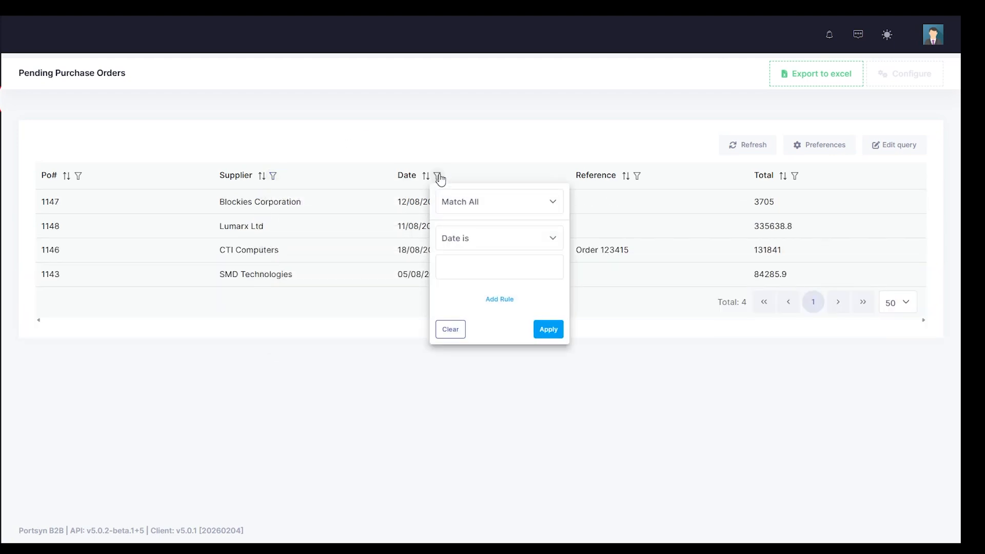
{"action": "left_click", "coordinate": [485, 244]}
{"action": "left_click", "coordinate": [485, 241]}
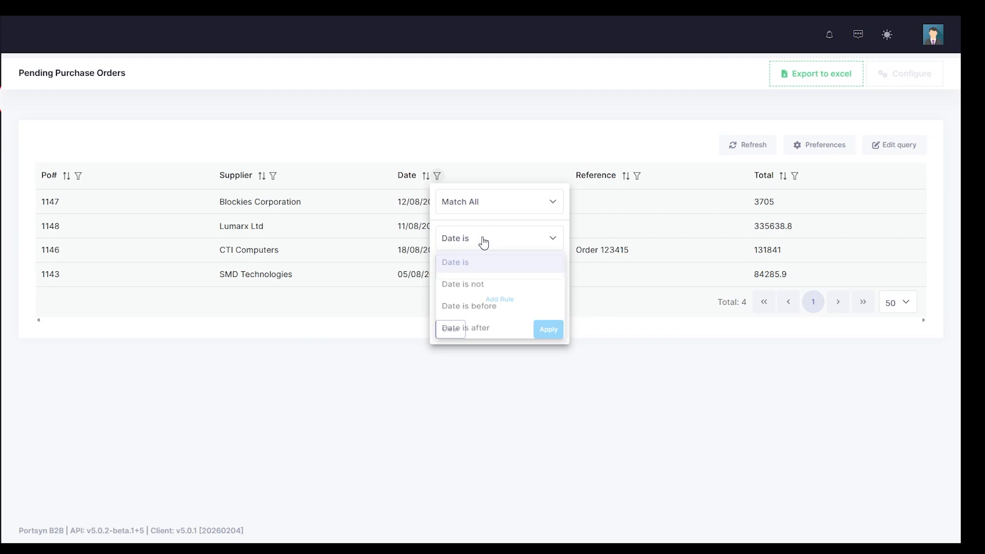
{"action": "left_click", "coordinate": [454, 150]}
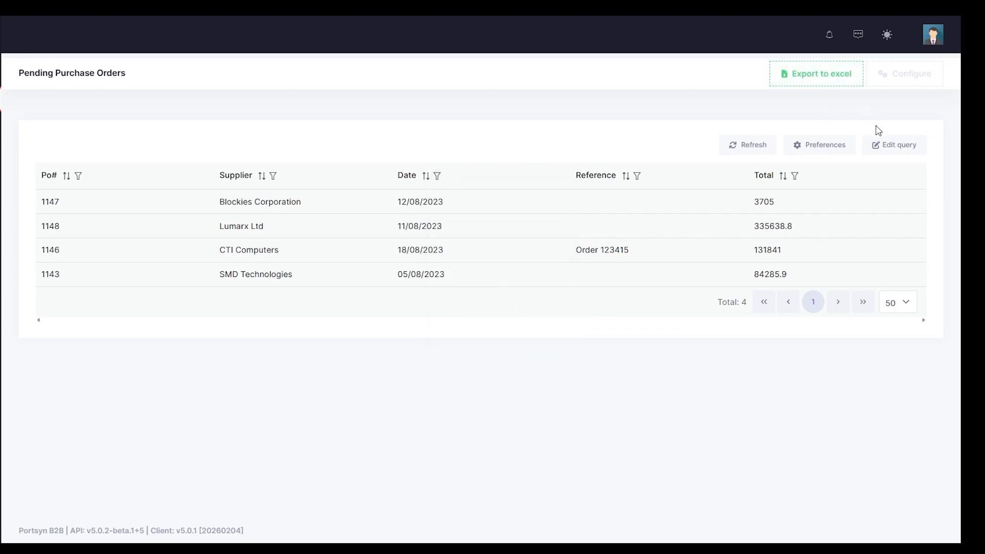
- Set the Pending Purchase Orders table preferences to compact rows with gridlines and striped rows
{"action": "left_click", "coordinate": [816, 146]}
{"action": "left_click", "coordinate": [803, 216]}
{"action": "left_click", "coordinate": [804, 235]}
{"action": "left_click", "coordinate": [792, 257]}
{"action": "left_click", "coordinate": [842, 329]}
{"action": "left_click", "coordinate": [830, 345]}
{"action": "left_click", "coordinate": [856, 369]}
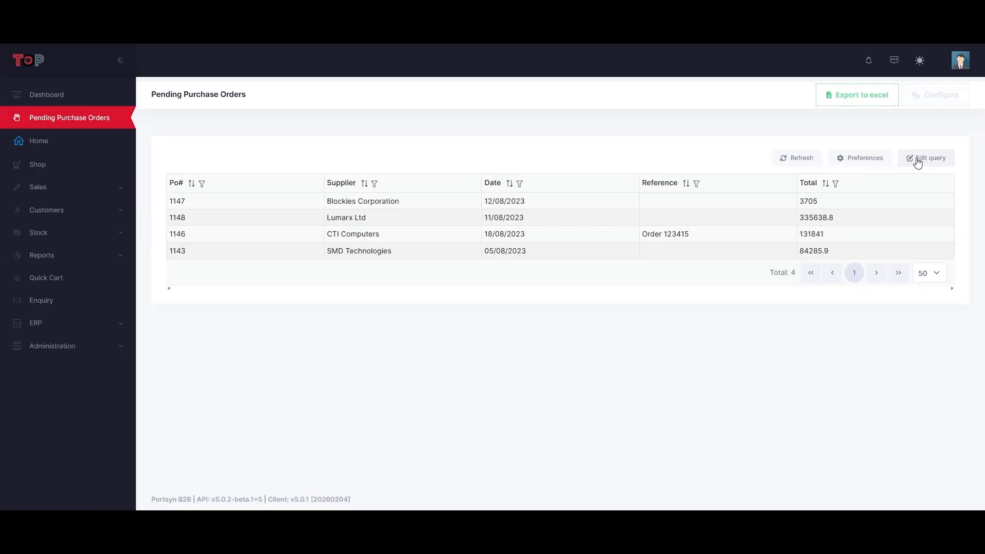
{"action": "left_click", "coordinate": [895, 145]}
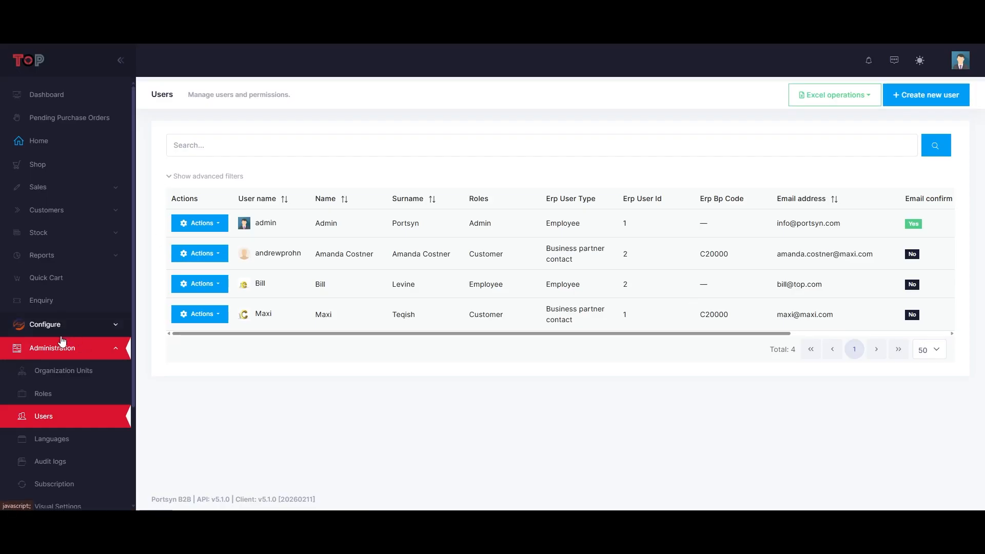
- Create a new query from the Queries configuration page and name it Customer Selection
{"action": "left_click", "coordinate": [64, 352]}
{"action": "left_click", "coordinate": [46, 325]}
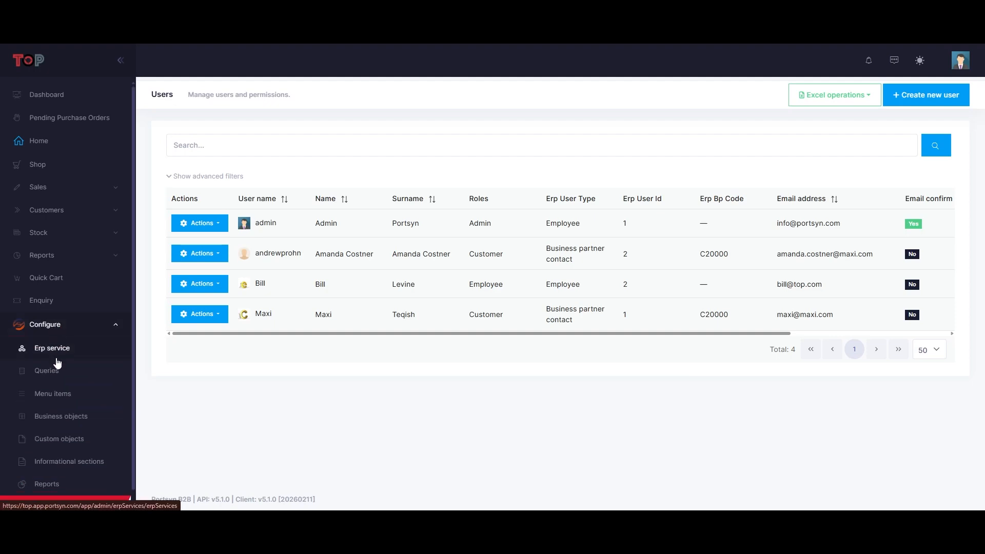
{"action": "left_click", "coordinate": [48, 370]}
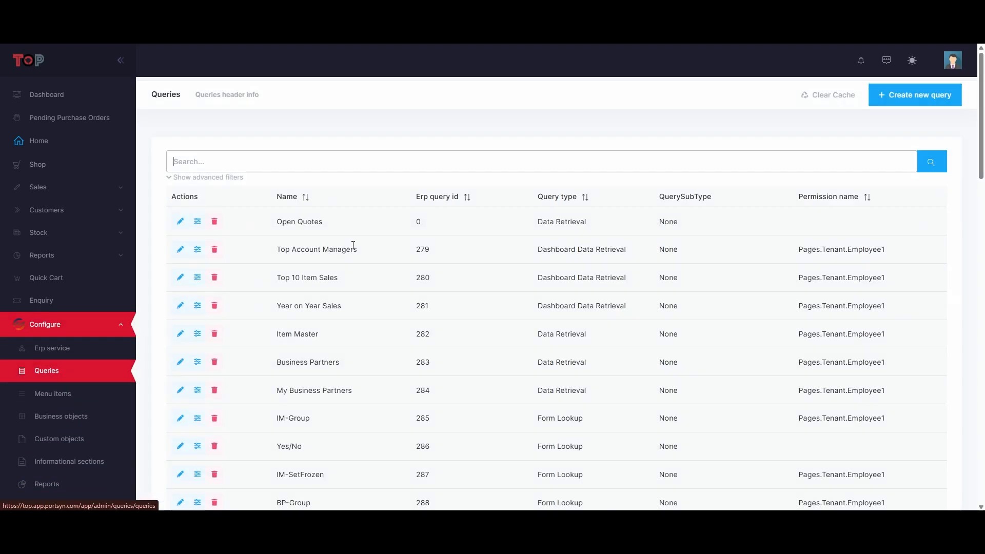
{"action": "left_click", "coordinate": [930, 99]}
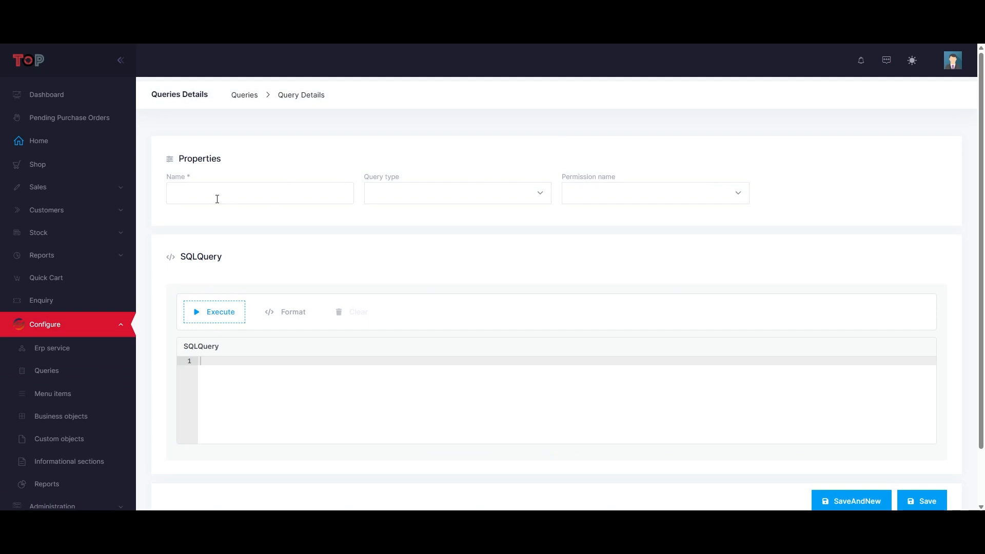
{"action": "left_click", "coordinate": [217, 199]}
{"action": "type", "text": "Customer Selection"}
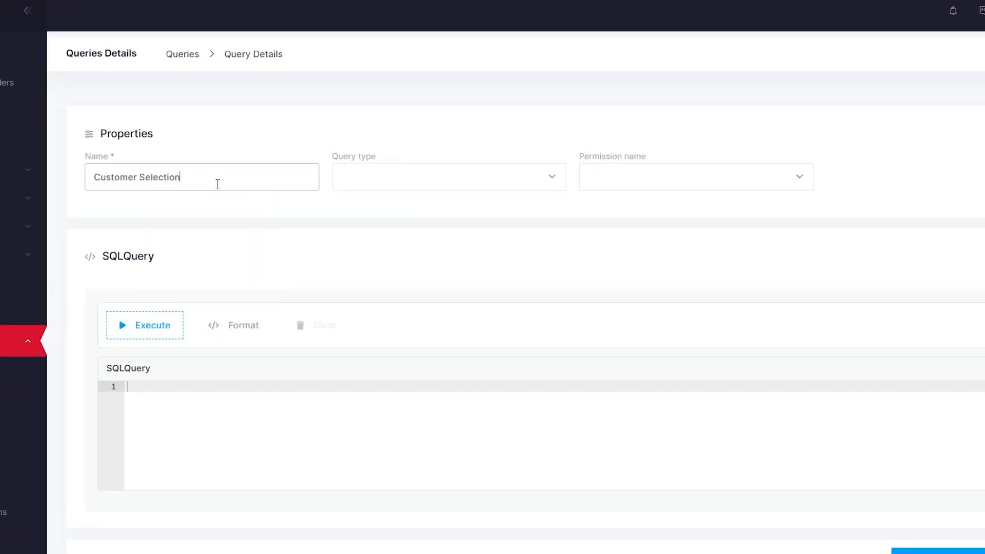
- Set the Customer Selection query's type to Form Lookup and its permission name to (None)
{"action": "left_click", "coordinate": [467, 183]}
{"action": "left_click", "coordinate": [225, 183]}
{"action": "left_click", "coordinate": [375, 182]}
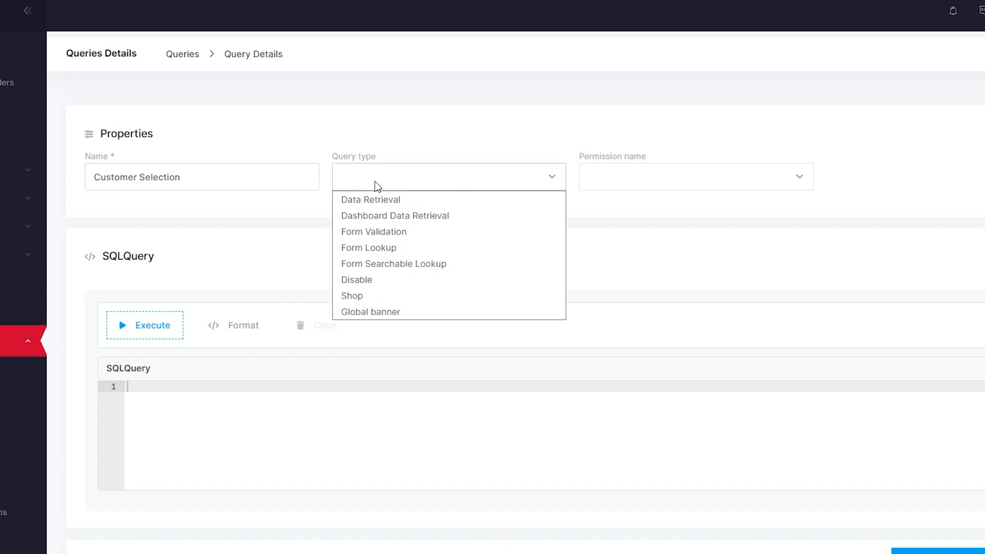
{"action": "left_click", "coordinate": [401, 251]}
{"action": "left_click", "coordinate": [673, 177]}
{"action": "left_click", "coordinate": [643, 200]}
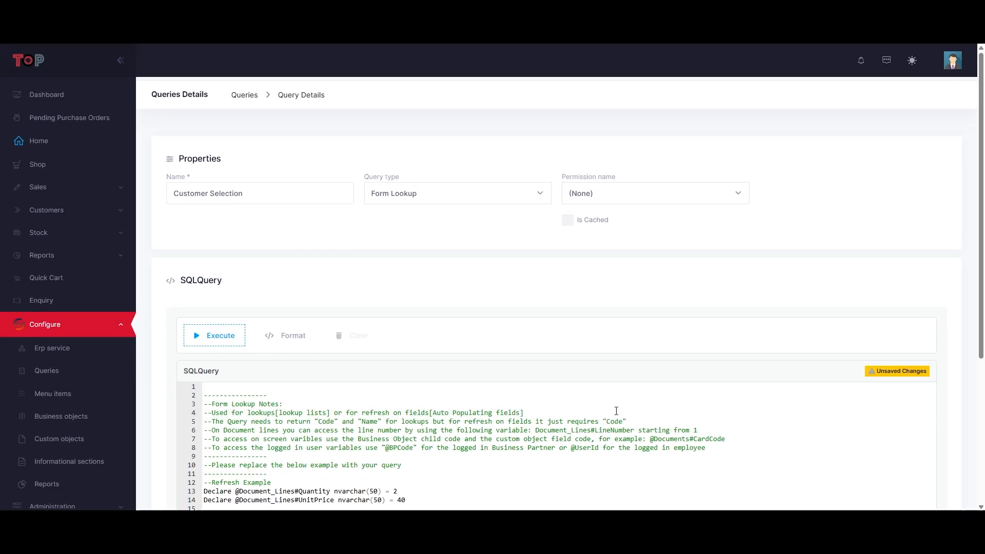
- Replace the sample SQL with "Select cardcode as 'Code', Cardname as 'Name' From OCRD where Cardtype = 'C' and Frozenfor = 'N'"
{"action": "scroll", "coordinate": [595, 411], "scroll_direction": "down", "scroll_amount": 5}
{"action": "left_click", "coordinate": [470, 333]}
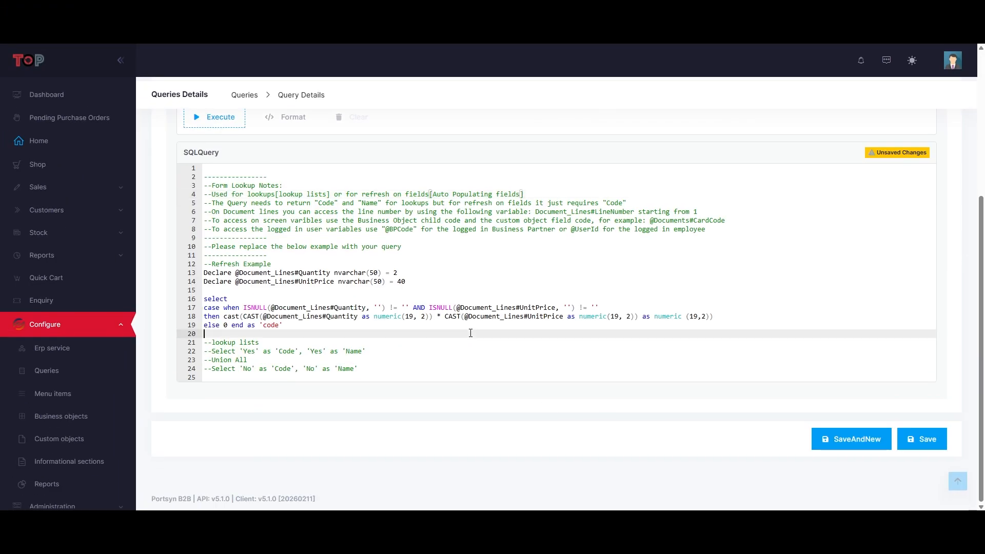
{"action": "key", "text": "ctrl+a"}
{"action": "key", "text": "BackSpace"}
{"action": "type", "text": "Select cardcode as 'Code', Cardname as 'Name' From OCRD where Cardtype  = 'C' and Frozenfor = 'N'"}
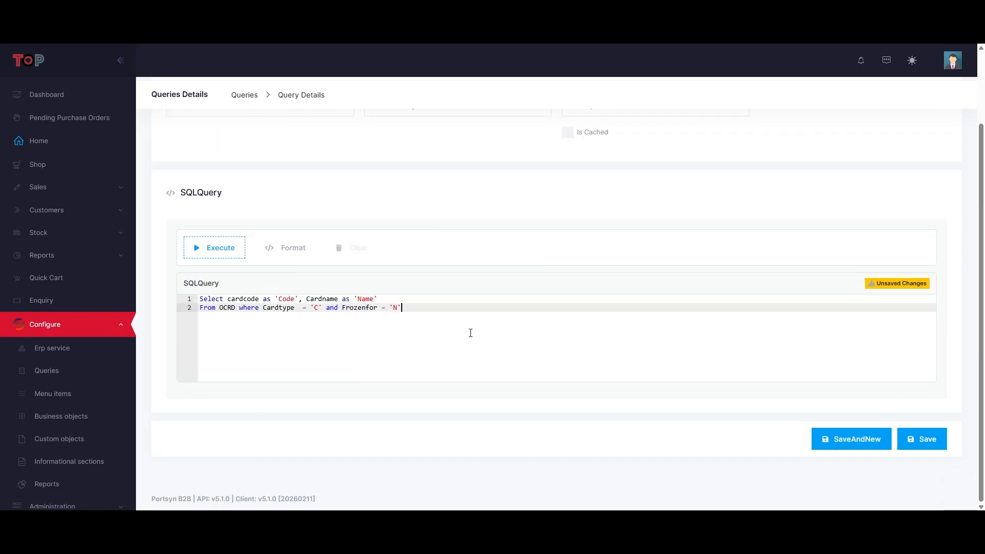
- Execute the Customer Selection query, review its results against the customer type and frozen conditions, and save it
{"action": "left_click", "coordinate": [235, 257]}
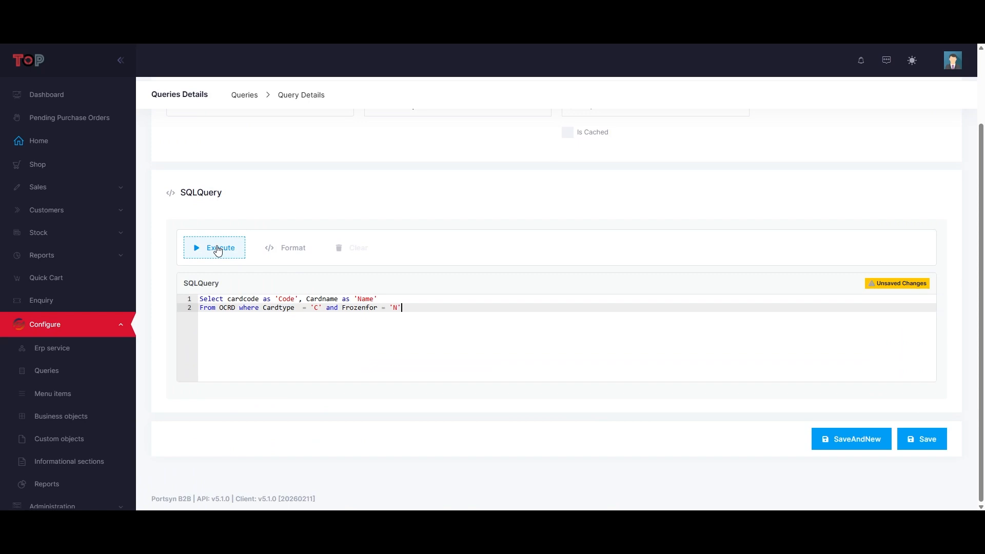
{"action": "scroll", "coordinate": [404, 407], "scroll_direction": "down", "scroll_amount": 3}
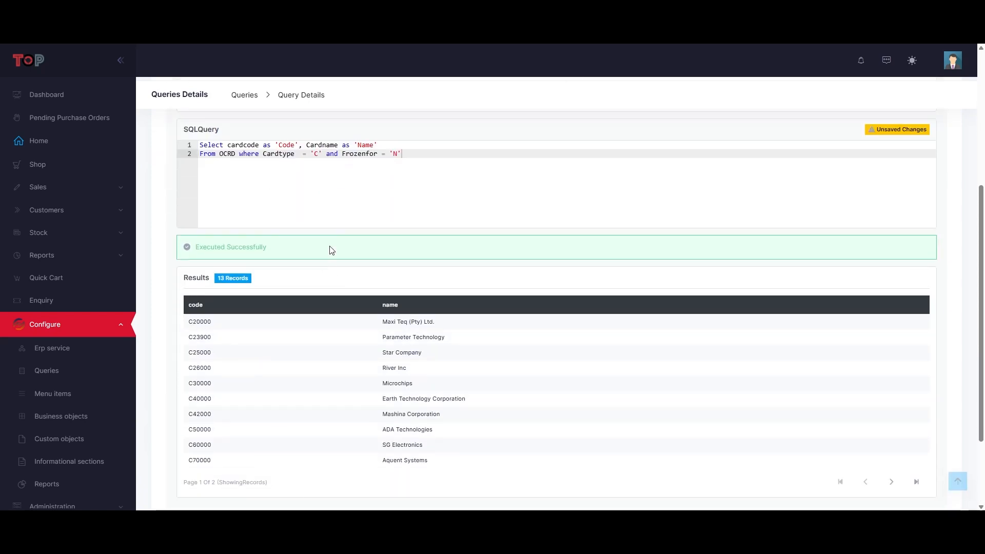
{"action": "left_click_drag", "start_coordinate": [259, 152], "coordinate": [401, 153]}
{"action": "left_click", "coordinate": [418, 161]}
{"action": "scroll", "coordinate": [541, 209], "scroll_direction": "up", "scroll_amount": 1}
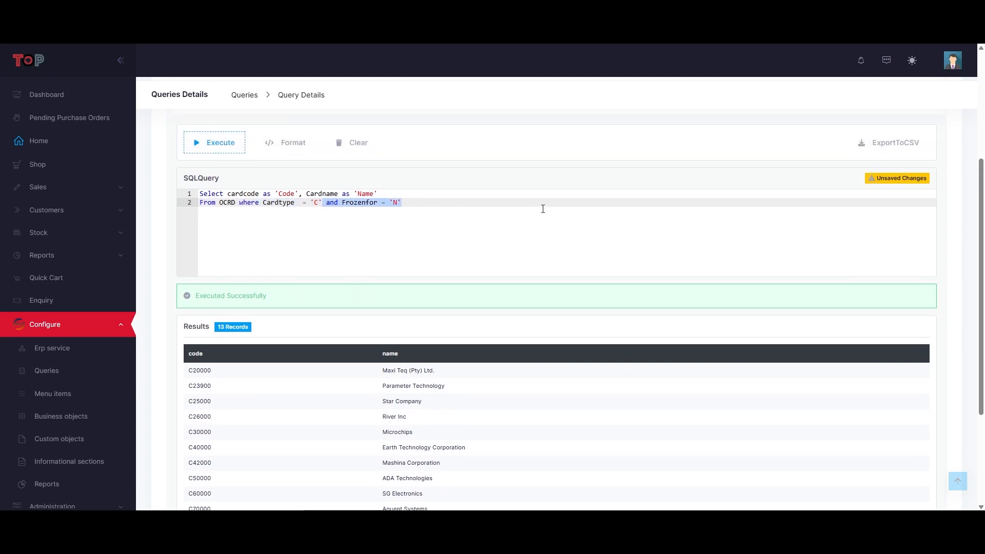
{"action": "scroll", "coordinate": [718, 288], "scroll_direction": "down", "scroll_amount": 4}
{"action": "left_click", "coordinate": [923, 445]}
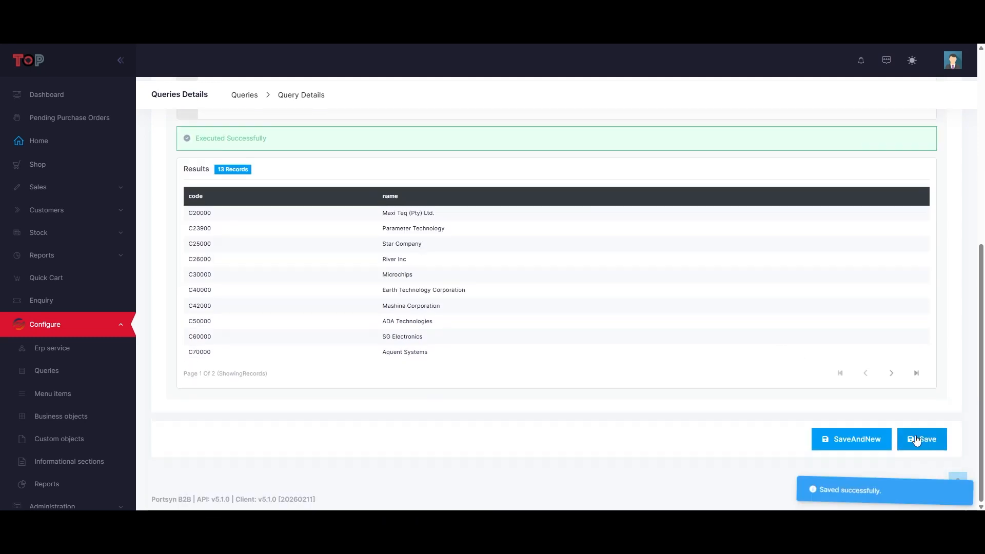
- Create a report named Customer Statement with the path C:\Portsyn\Layouts\TOP\StatementTOP.rpt, and load its report parameters
{"action": "left_click", "coordinate": [56, 485]}
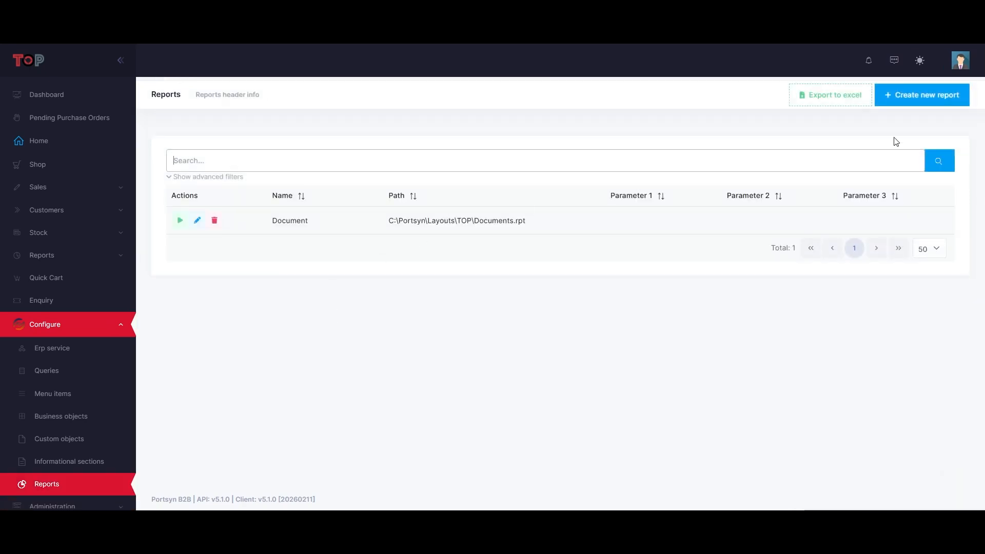
{"action": "left_click", "coordinate": [915, 92]}
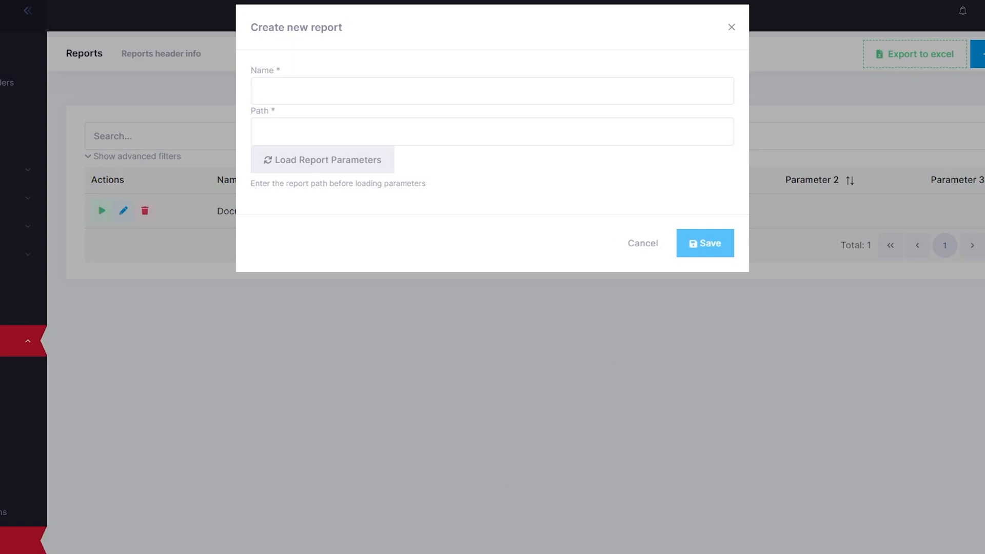
{"action": "left_click", "coordinate": [361, 94]}
{"action": "type", "text": "Customer Statement"}
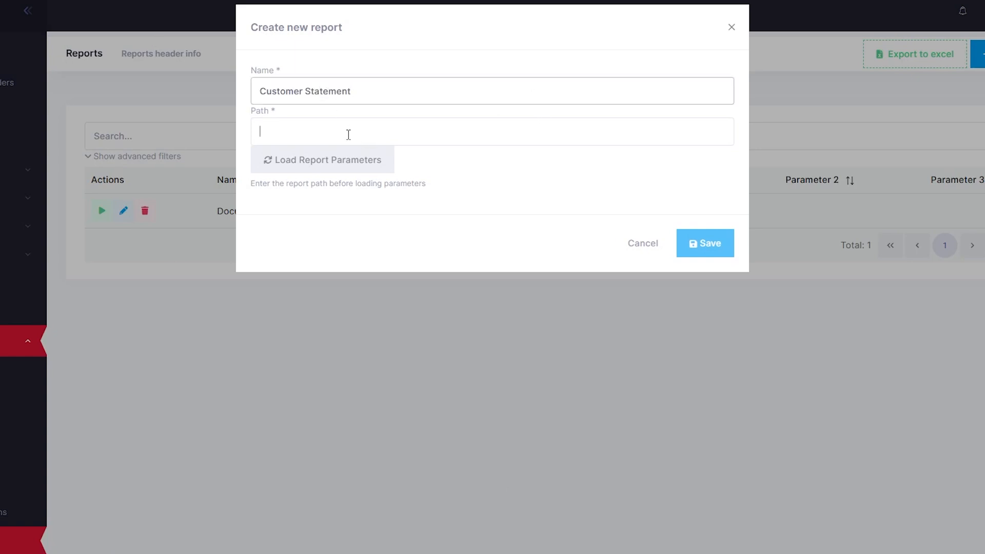
{"action": "key", "text": "alt+Tab"}
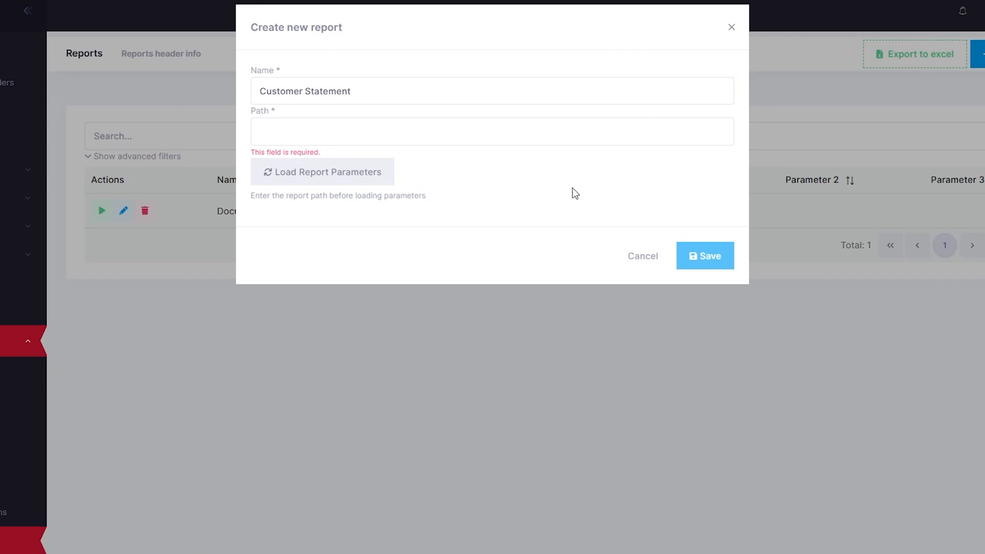
{"action": "type", "text": "C:\\Portsyn\\Layouts\\TOP\\StatementTOP.rpt"}
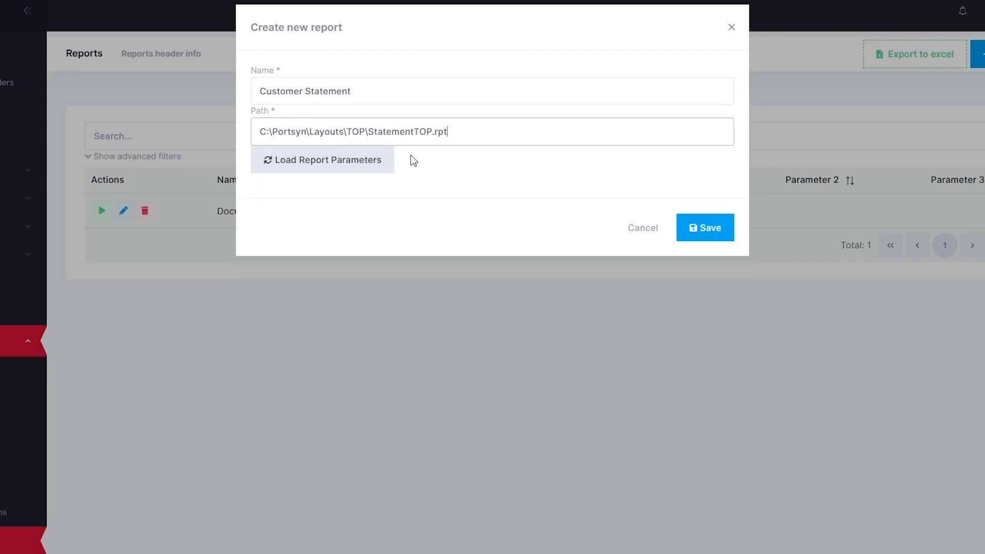
{"action": "left_click", "coordinate": [323, 170]}
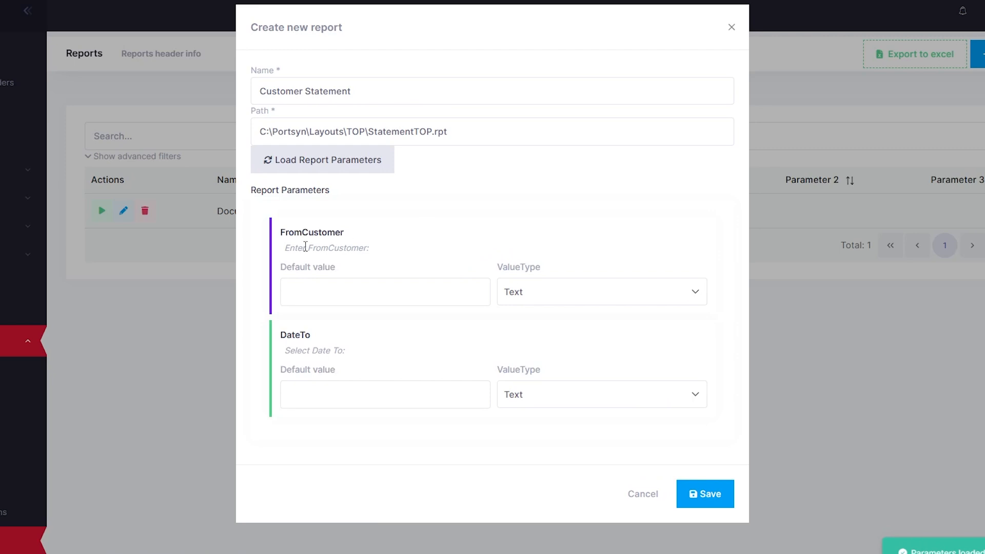
- Set the FromCustomer parameter's value type to Lookup and assign the Customer Selection query to it
{"action": "left_click", "coordinate": [561, 293]}
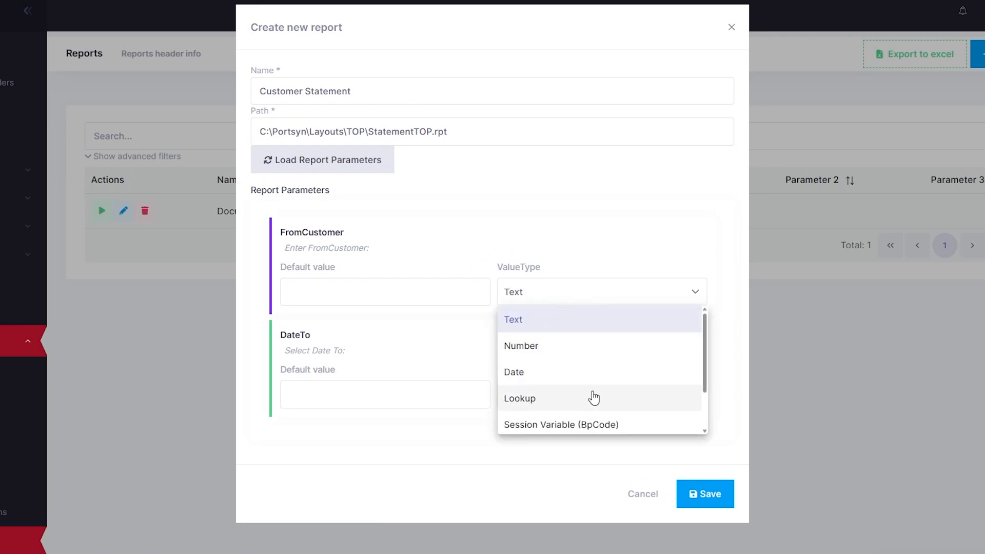
{"action": "left_click_drag", "start_coordinate": [707, 352], "coordinate": [711, 398]}
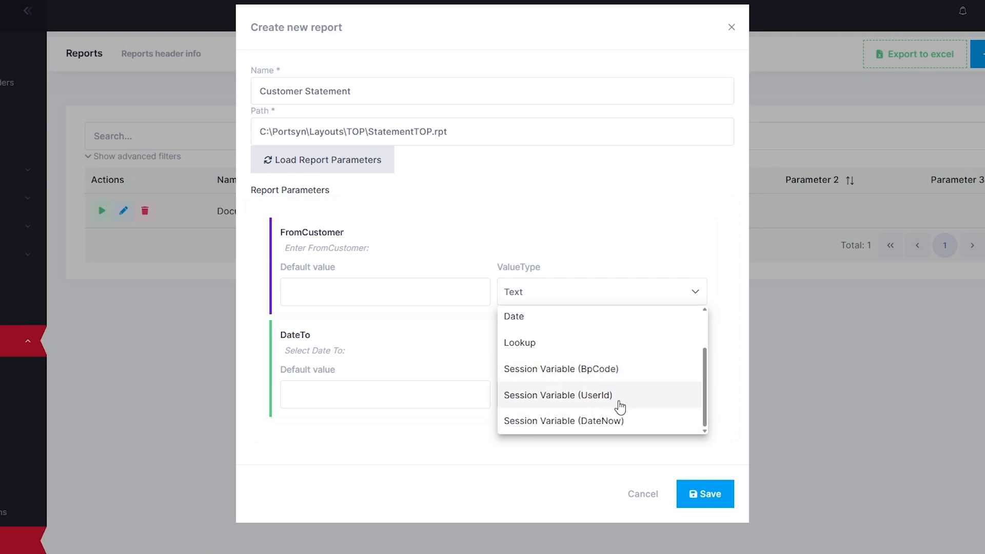
{"action": "left_click", "coordinate": [539, 348]}
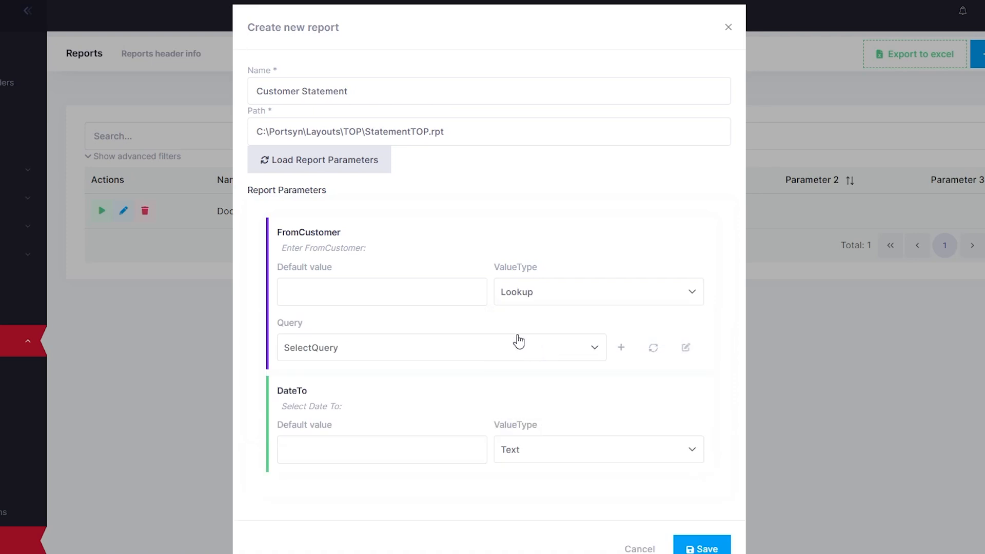
{"action": "left_click", "coordinate": [551, 353]}
{"action": "type", "text": "cus"}
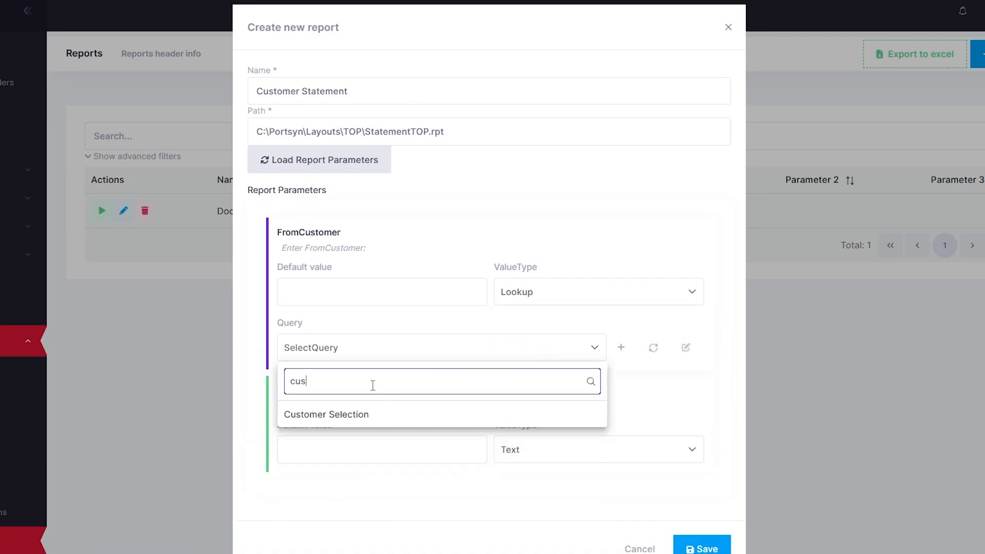
{"action": "left_click", "coordinate": [352, 414]}
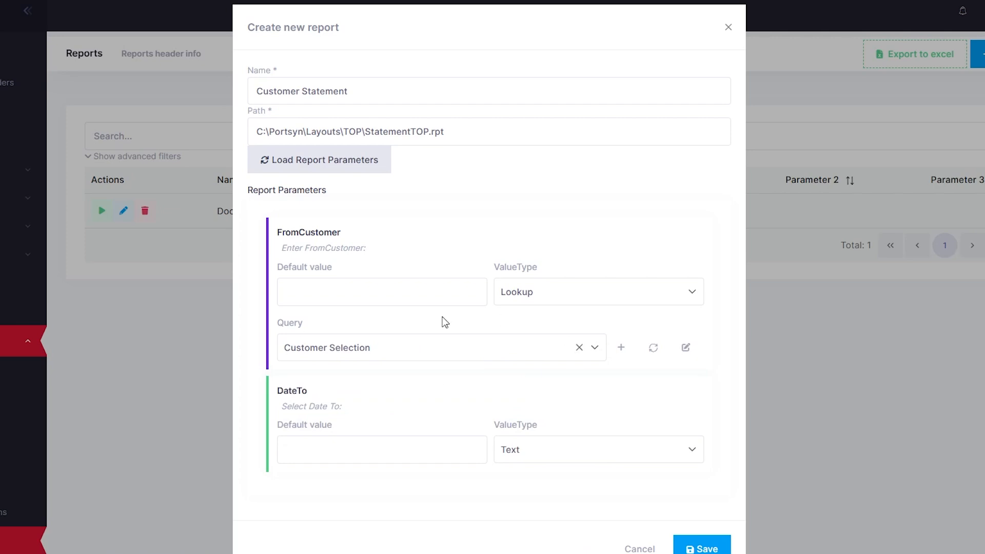
- Set the DateTo parameter's value type to Session Variable (DateNow), and save the Customer Statement report
{"action": "left_click", "coordinate": [566, 460]}
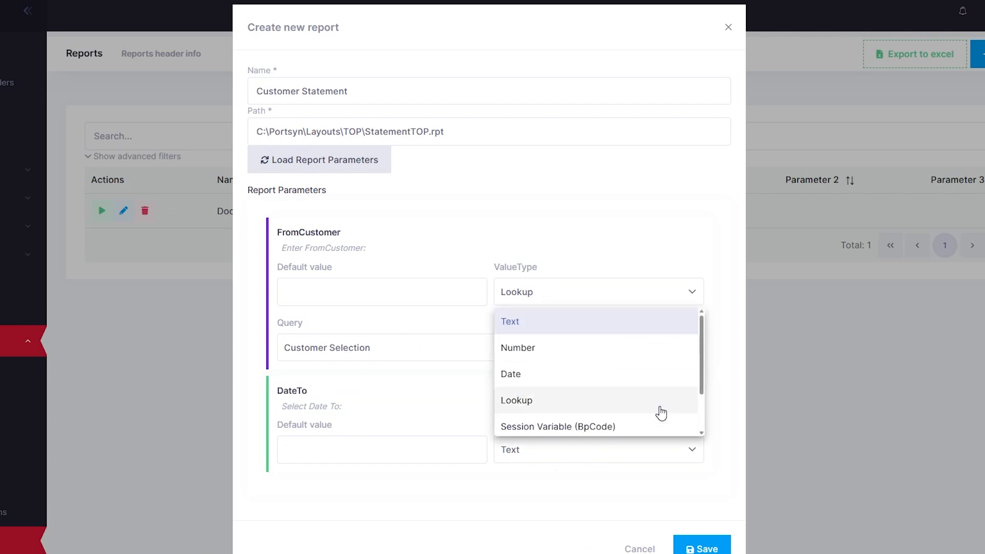
{"action": "left_click_drag", "start_coordinate": [700, 366], "coordinate": [703, 415]}
{"action": "left_click", "coordinate": [599, 426]}
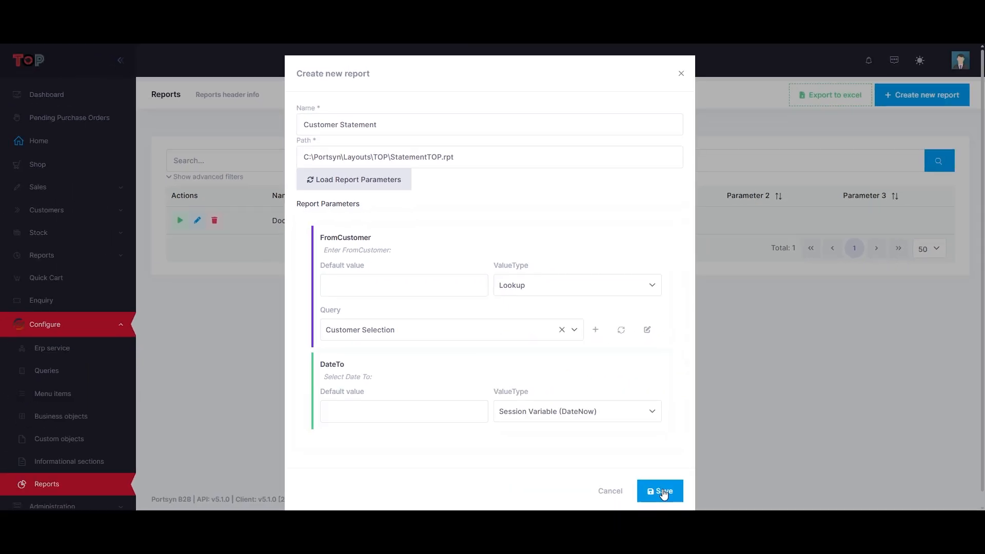
{"action": "left_click", "coordinate": [662, 491]}
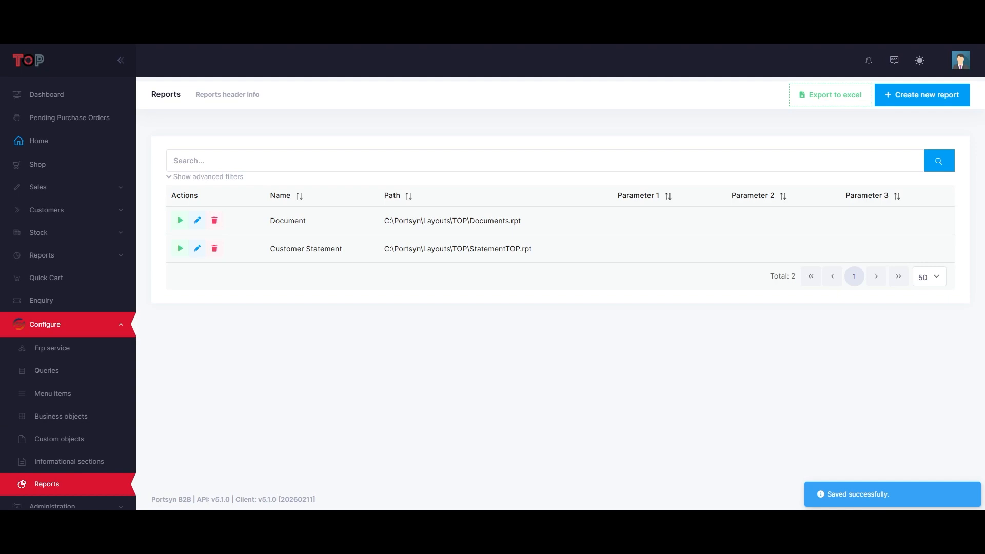
{"action": "left_click", "coordinate": [60, 329]}
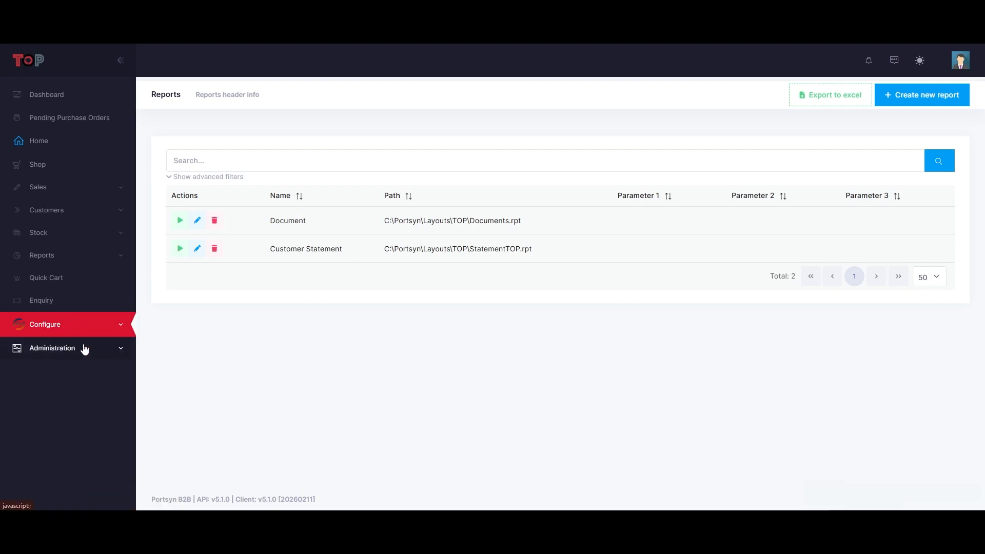
- Start a new menu item named Customer Statement with the Employee1 permission and the fonticon-calendar icon
{"action": "left_click", "coordinate": [70, 329]}
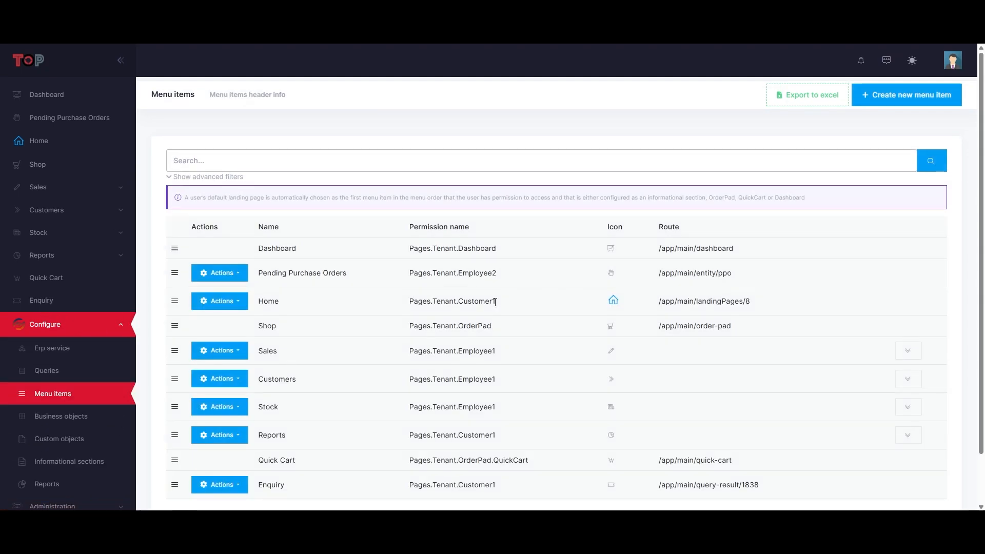
{"action": "left_click", "coordinate": [892, 97]}
{"action": "left_click", "coordinate": [399, 124]}
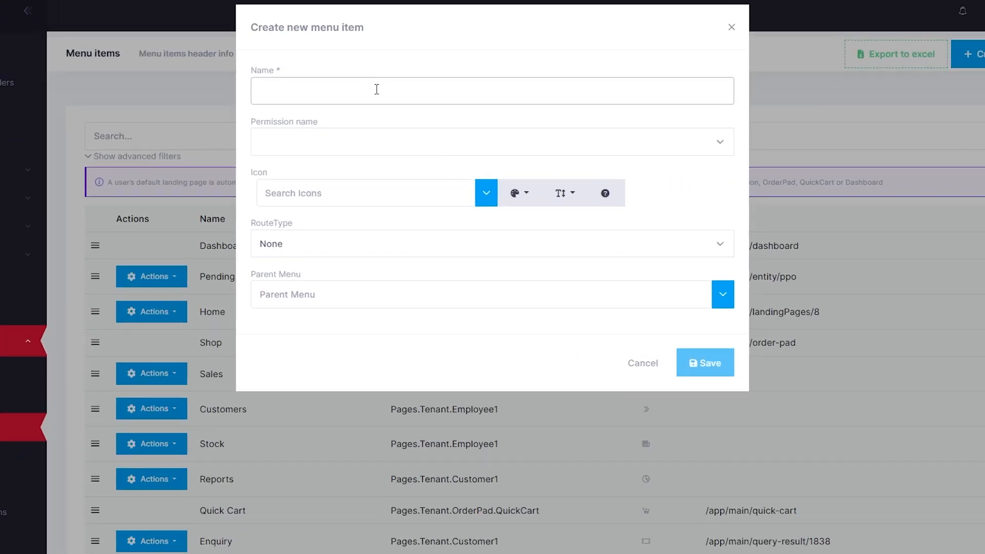
{"action": "type", "text": "Customer Statement"}
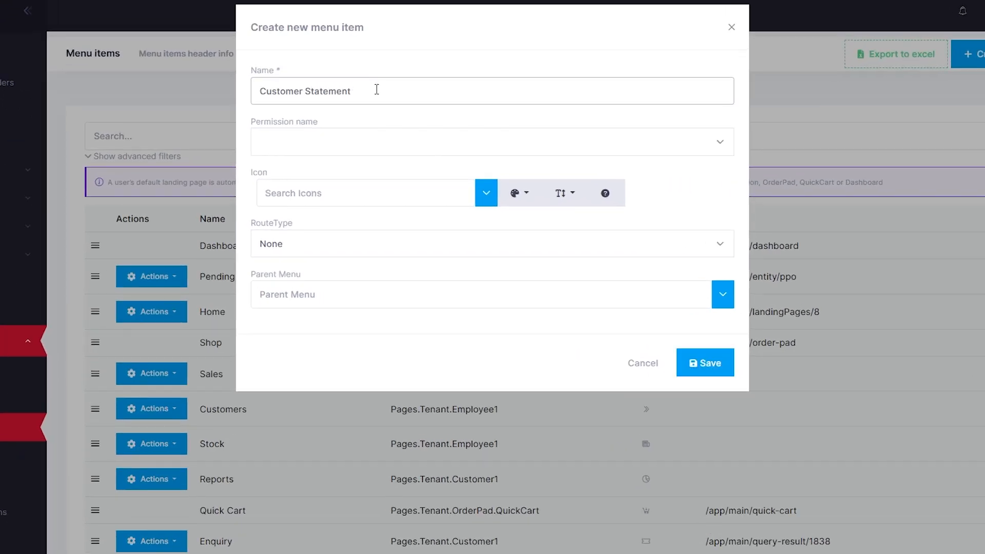
{"action": "left_click", "coordinate": [319, 146]}
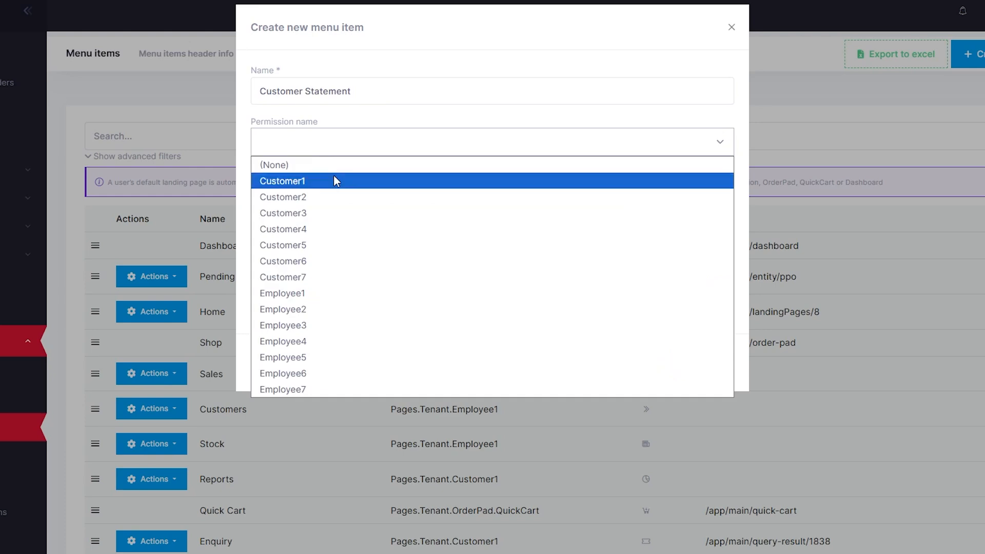
{"action": "left_click", "coordinate": [314, 300]}
{"action": "left_click", "coordinate": [369, 190]}
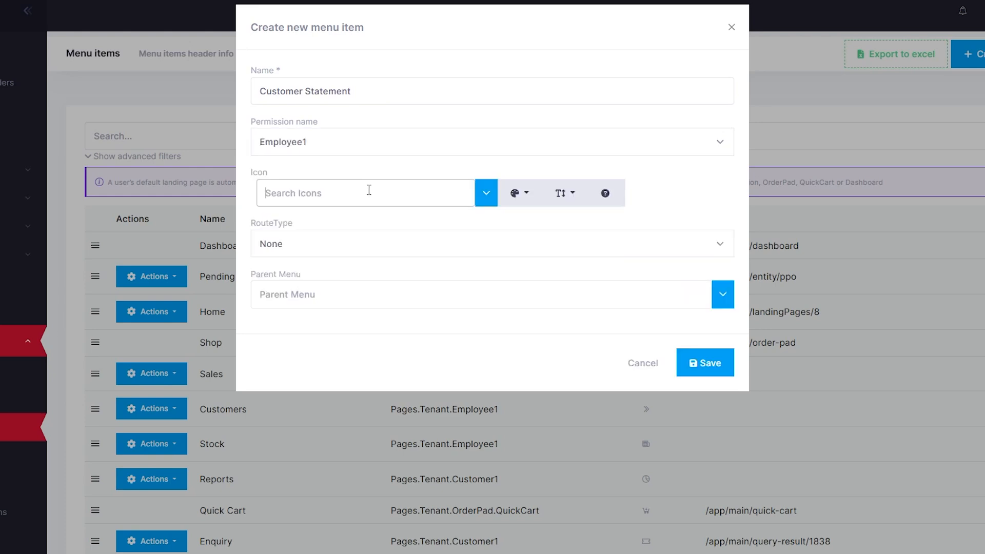
{"action": "type", "text": "cale"}
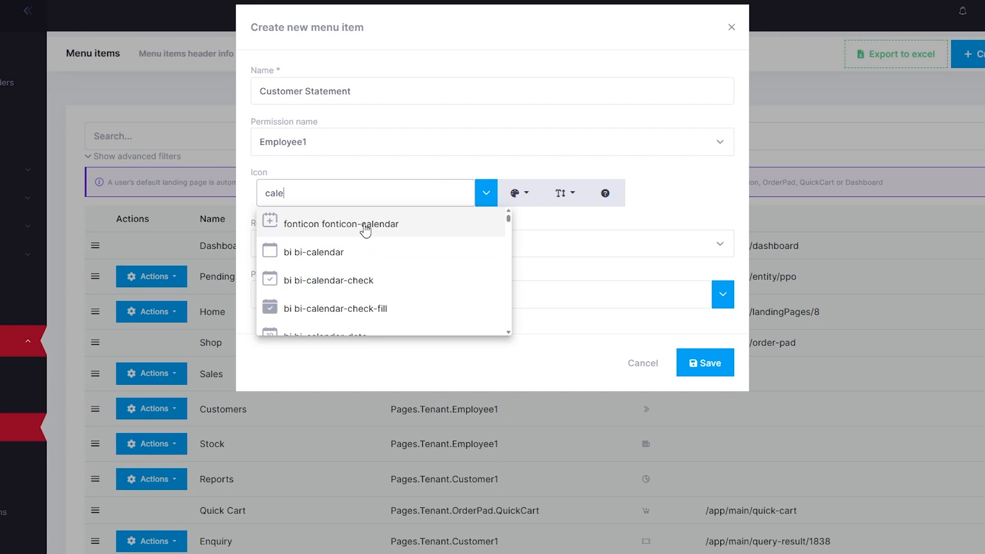
{"action": "left_click", "coordinate": [366, 231]}
- Set the menu item's route type to Report and link it to the Customer Statement report
{"action": "left_click", "coordinate": [340, 242]}
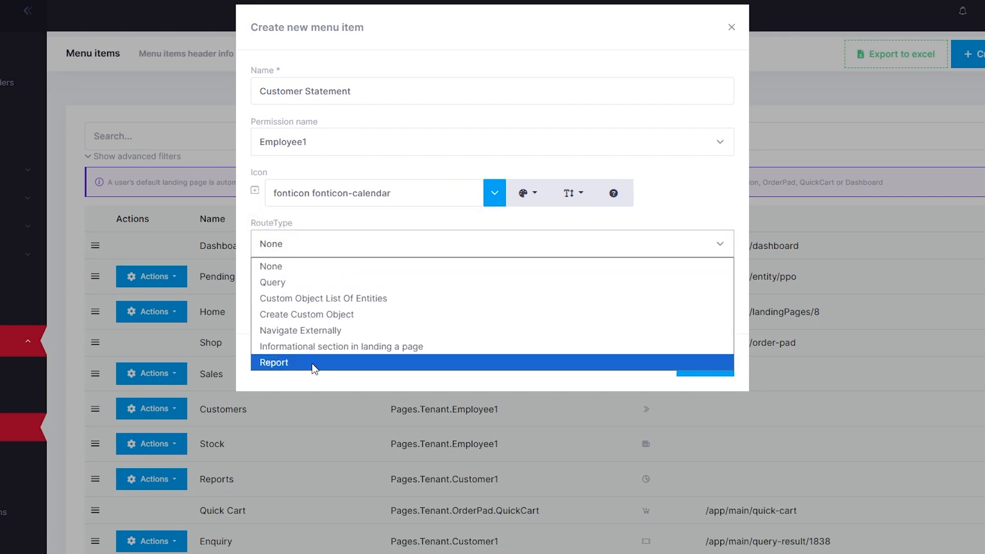
{"action": "left_click", "coordinate": [289, 363]}
{"action": "left_click", "coordinate": [315, 291]}
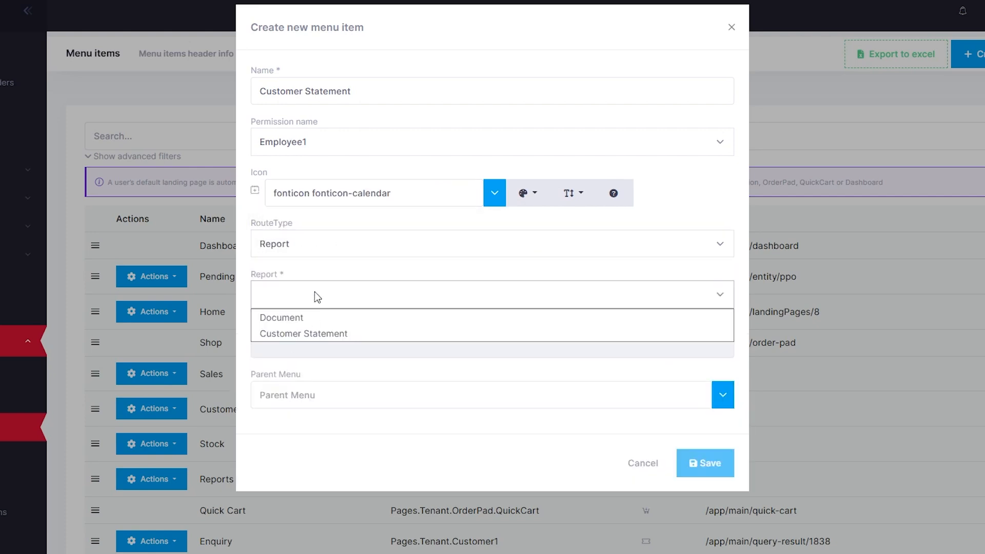
{"action": "left_click", "coordinate": [297, 332]}
- Place the menu item under the Reports parent menu, save it, and refresh the page to apply the change
{"action": "left_click", "coordinate": [311, 398]}
{"action": "type", "text": "reports"}
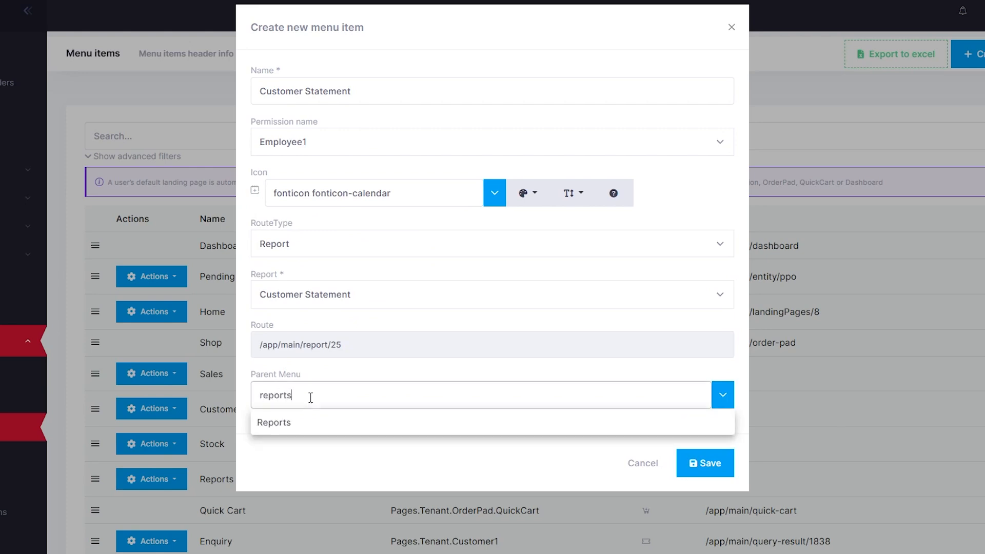
{"action": "left_click", "coordinate": [273, 422]}
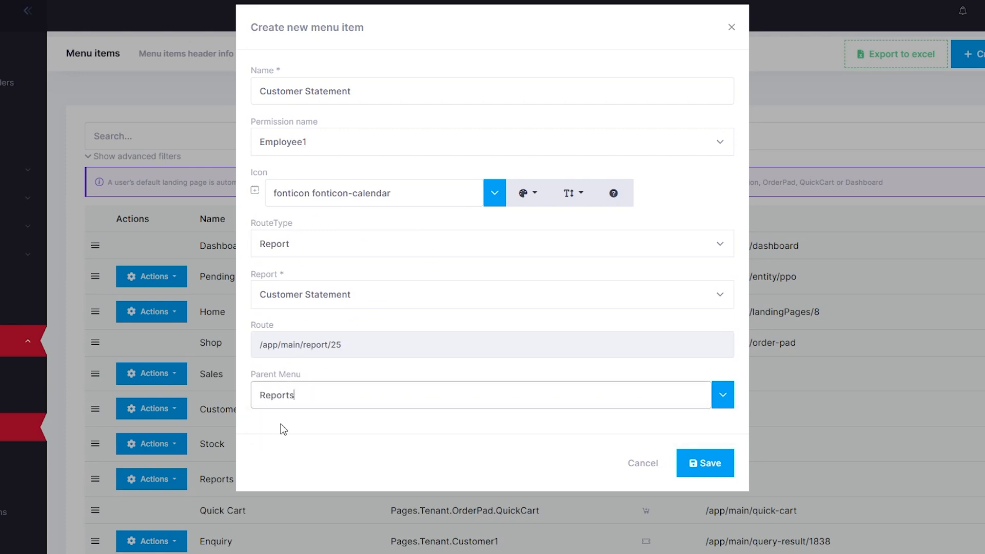
{"action": "left_click", "coordinate": [705, 463]}
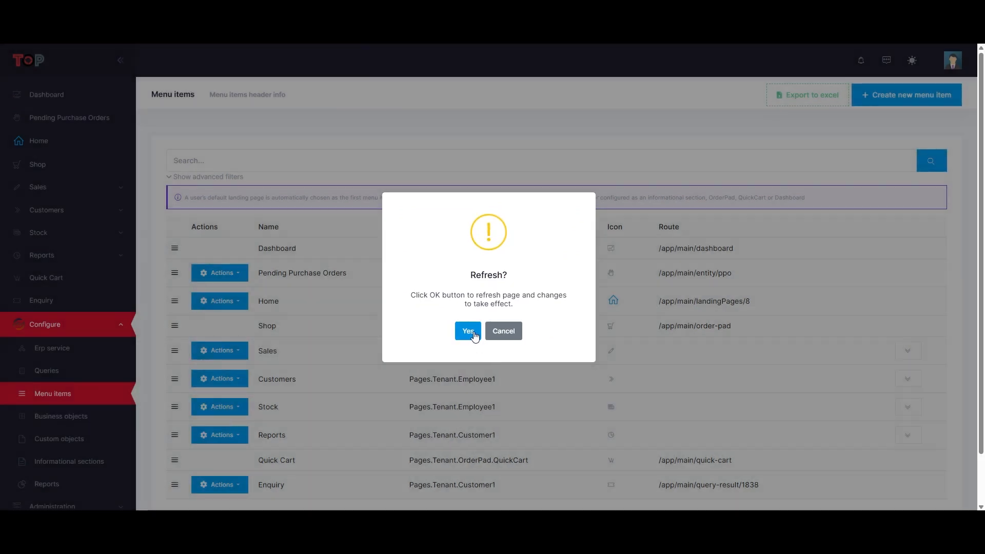
{"action": "left_click", "coordinate": [472, 332]}
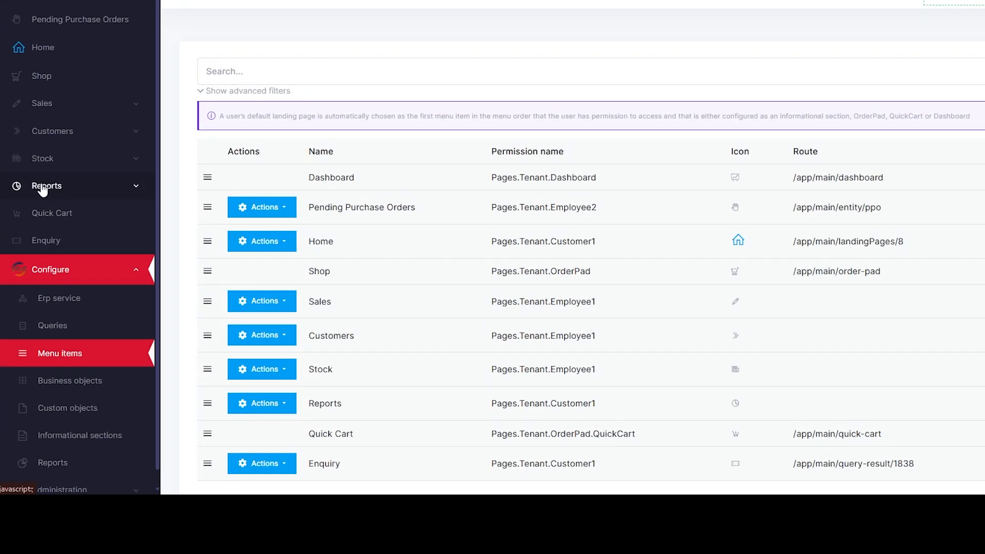
- Open the Customer Statement report from its new menu item and choose Online Customer as the FromCustomer parameter
{"action": "left_click", "coordinate": [37, 256]}
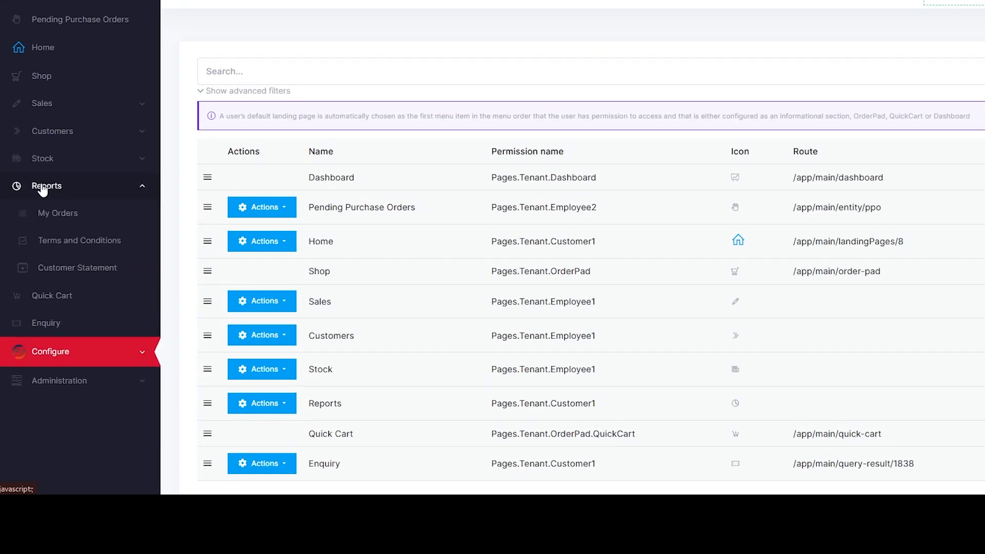
{"action": "left_click", "coordinate": [62, 272]}
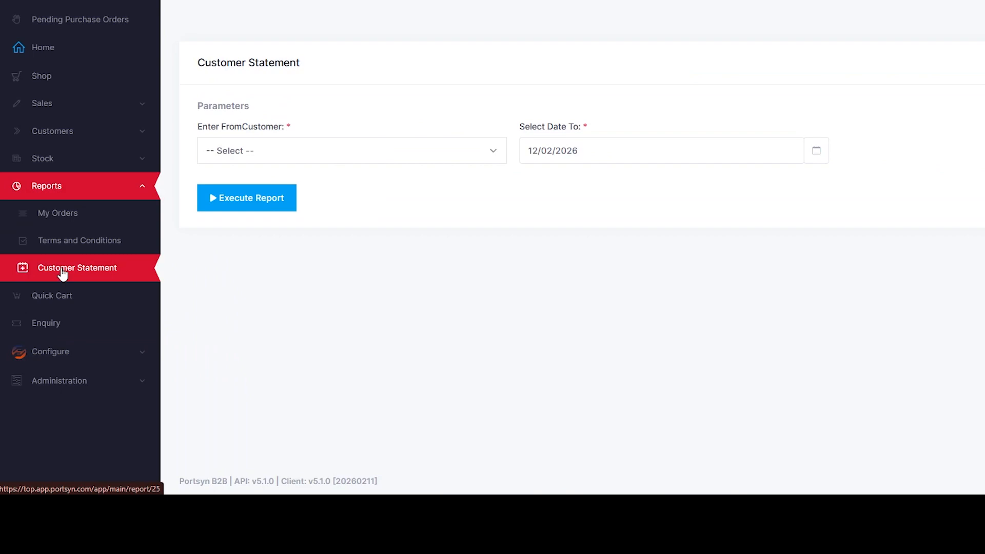
{"action": "left_click", "coordinate": [438, 150]}
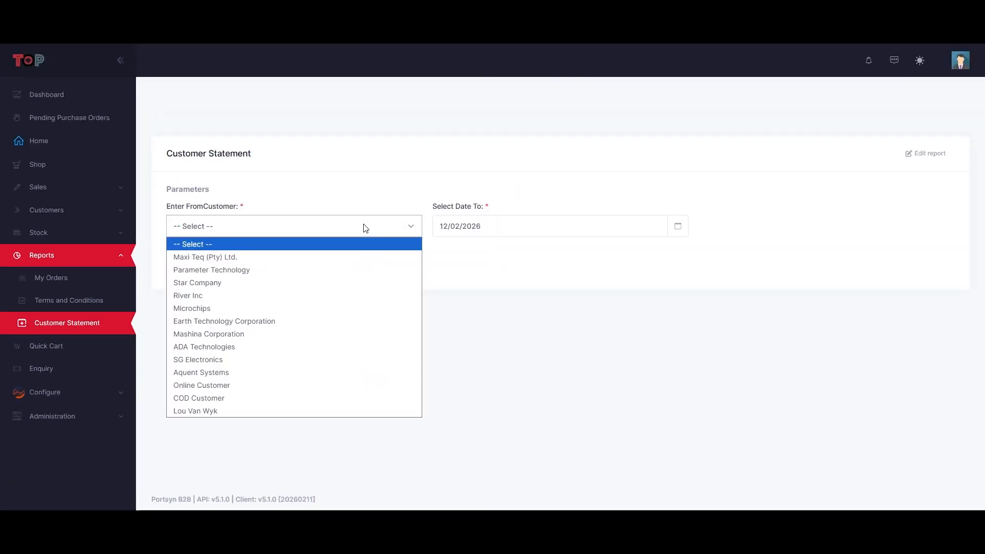
{"action": "left_click_drag", "start_coordinate": [170, 206], "coordinate": [235, 206]}
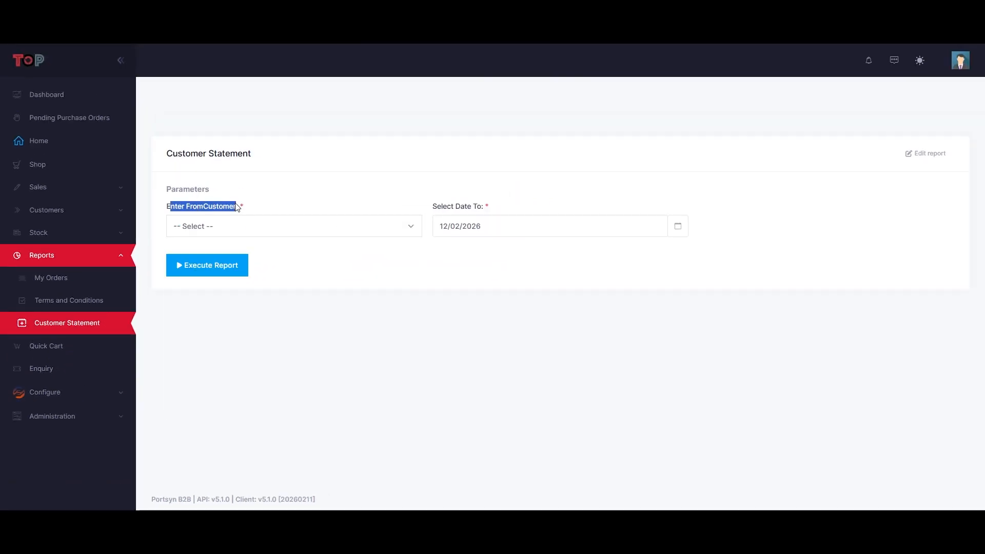
{"action": "left_click", "coordinate": [345, 232]}
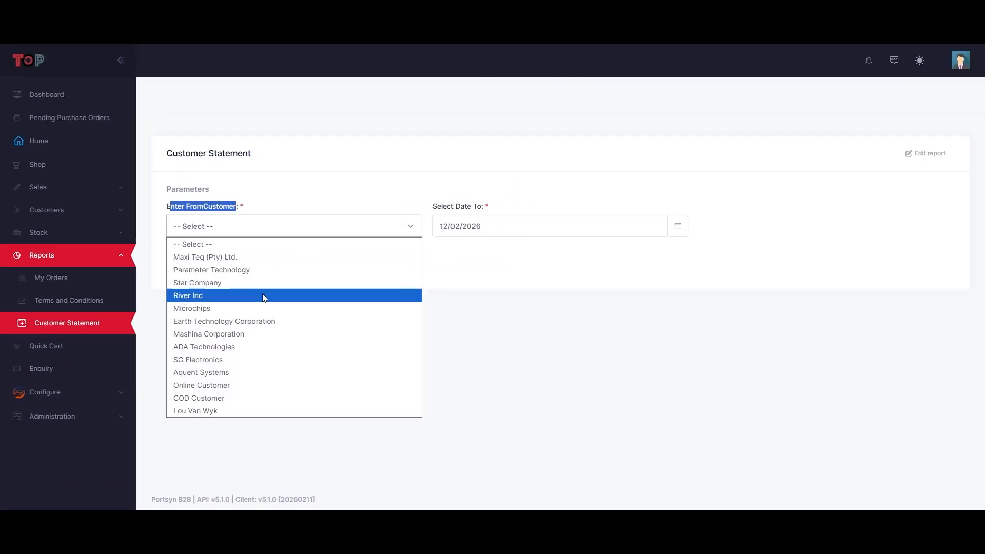
{"action": "left_click", "coordinate": [221, 386]}
- Set the statement's Date To parameter to 31/01/2026 and execute the report
{"action": "left_click", "coordinate": [519, 224]}
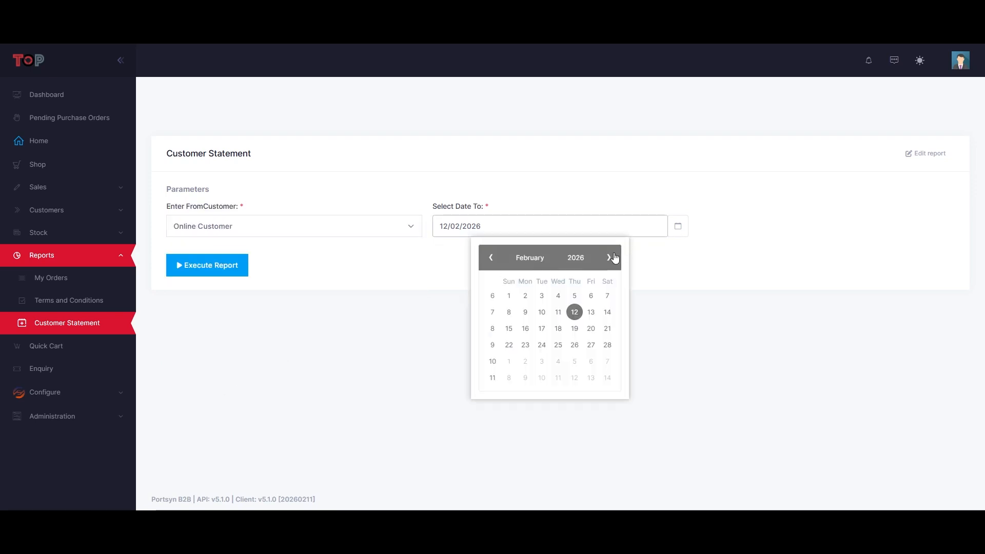
{"action": "left_click", "coordinate": [491, 257]}
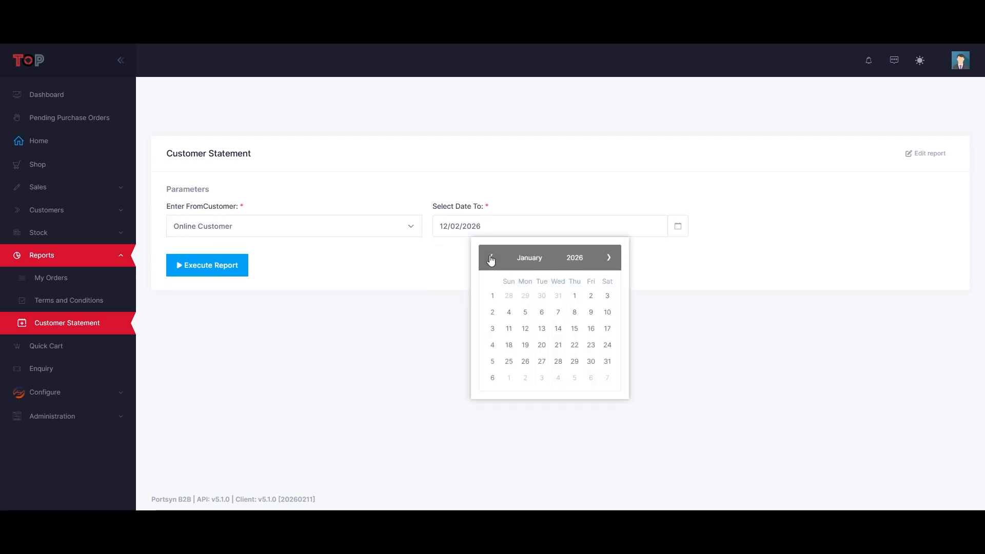
{"action": "left_click", "coordinate": [608, 362]}
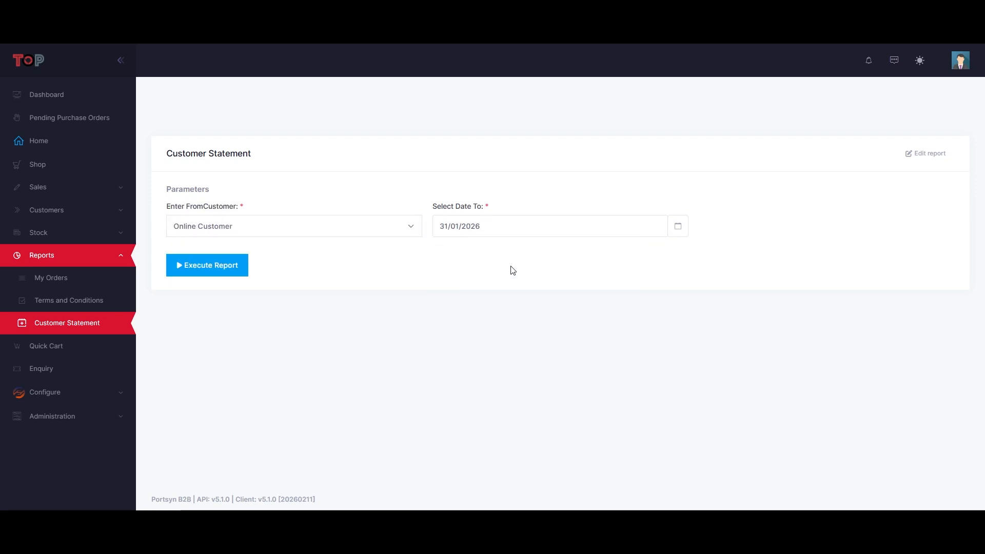
{"action": "left_click", "coordinate": [197, 268]}
- Open the sales quotes list, view the first quote's printed document, and close it
{"action": "left_click", "coordinate": [38, 187]}
{"action": "left_click", "coordinate": [50, 211]}
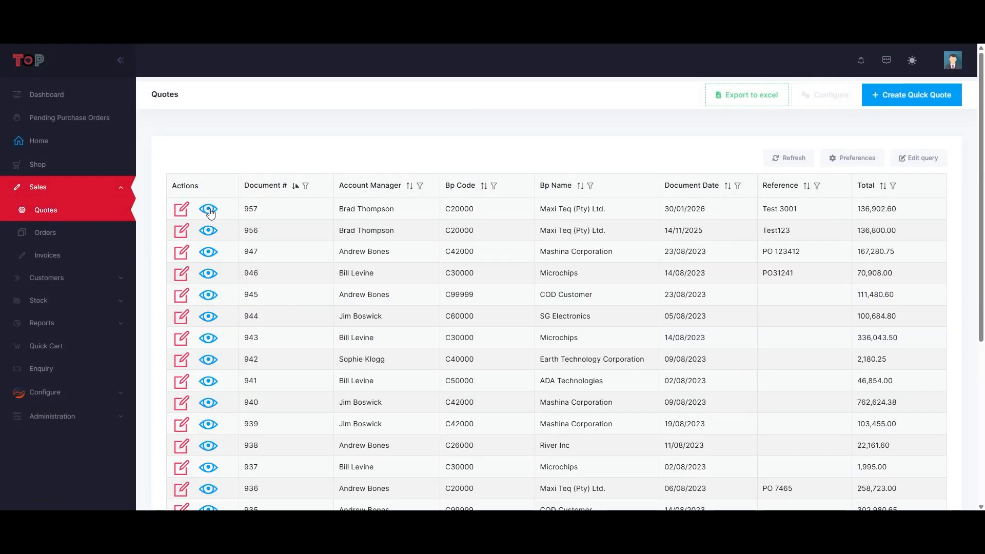
{"action": "left_click", "coordinate": [209, 208]}
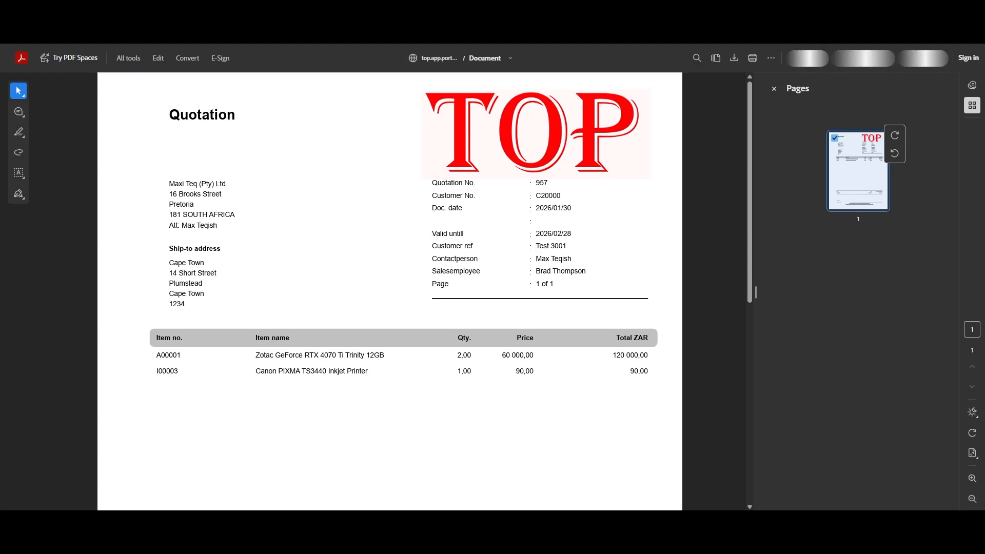
{"action": "key", "text": "ctrl+w"}
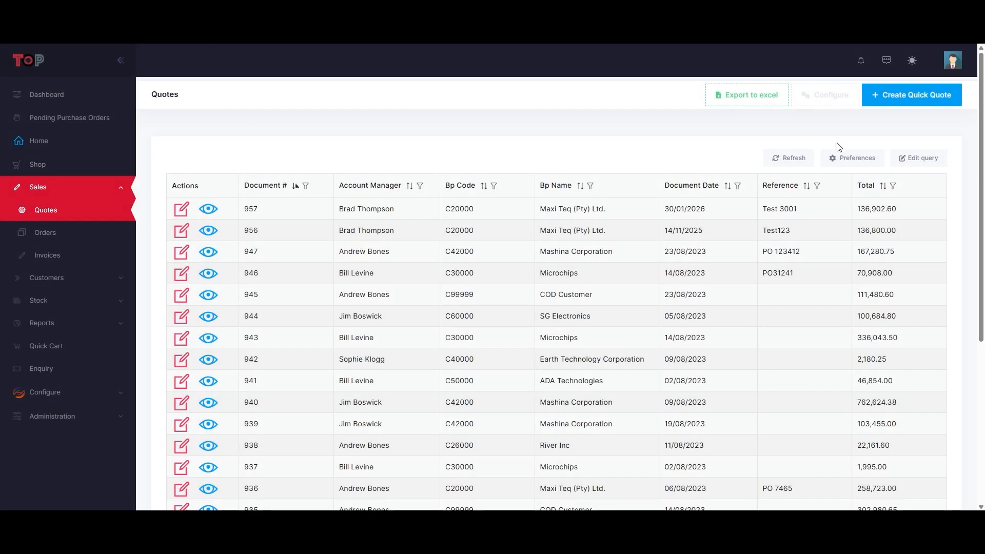
- Open the Quotes query's column metadata and show 25 rows per page
{"action": "left_click", "coordinate": [829, 96]}
{"action": "left_click", "coordinate": [661, 362]}
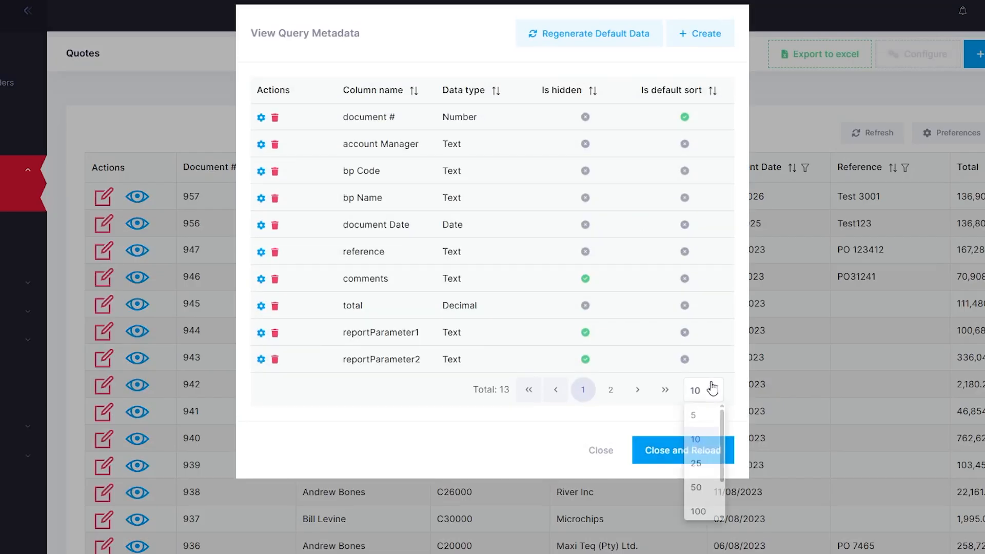
{"action": "left_click", "coordinate": [696, 464]}
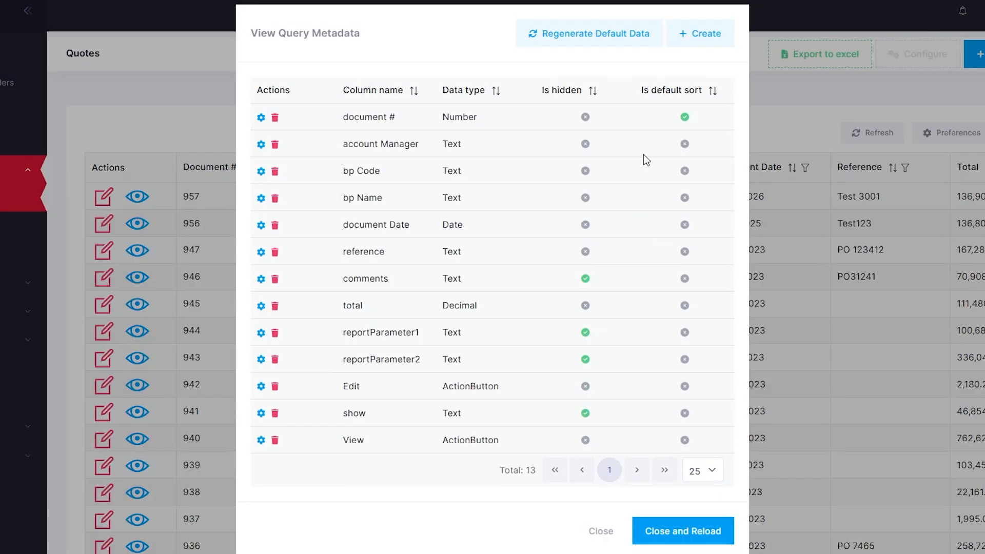
{"action": "left_click", "coordinate": [691, 40]}
{"action": "left_click", "coordinate": [369, 93]}
{"action": "left_click", "coordinate": [641, 268]}
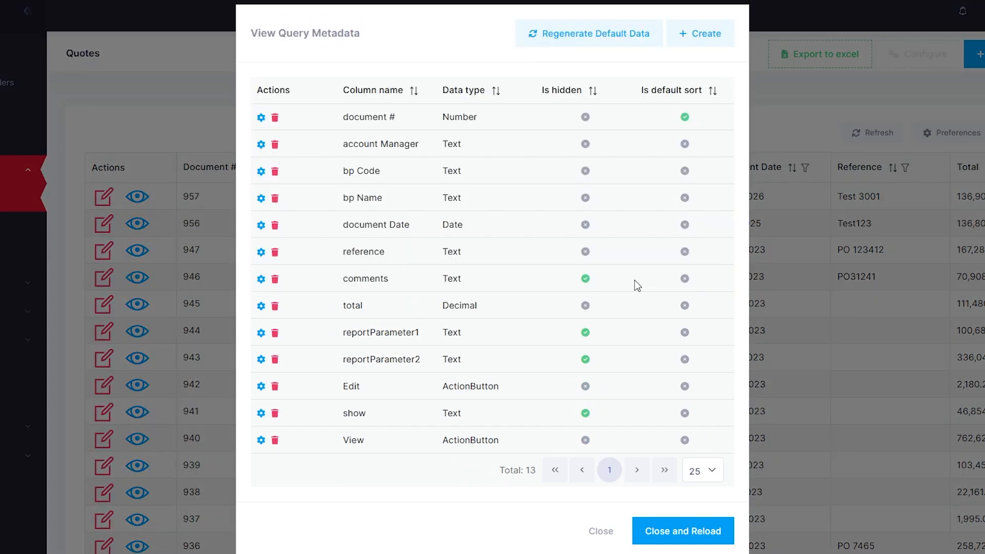
- Examine the View column's action type, report, parameters and visibility column settings, and close them without saving
{"action": "left_click", "coordinate": [261, 439]}
{"action": "double_click", "coordinate": [324, 94]}
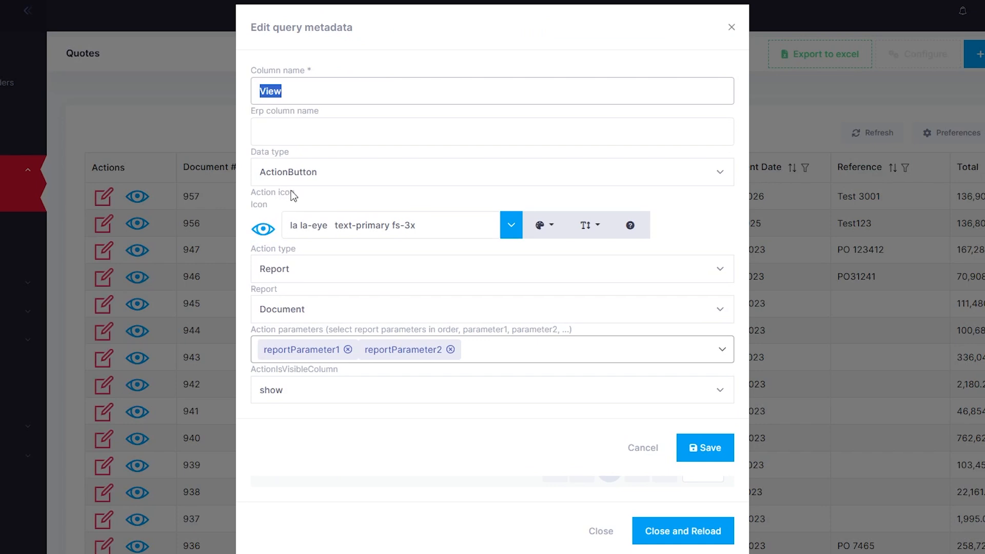
{"action": "left_click", "coordinate": [361, 269]}
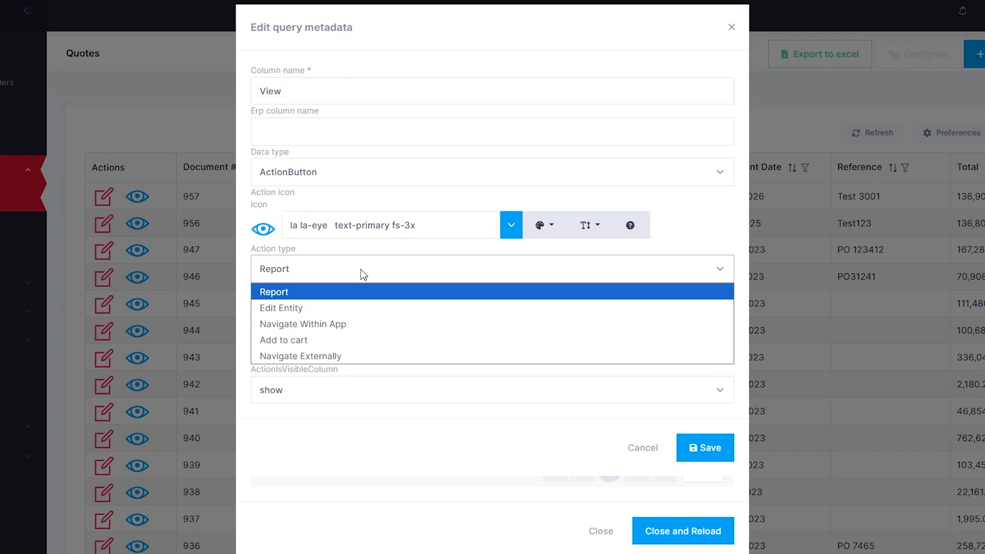
{"action": "left_click", "coordinate": [349, 273]}
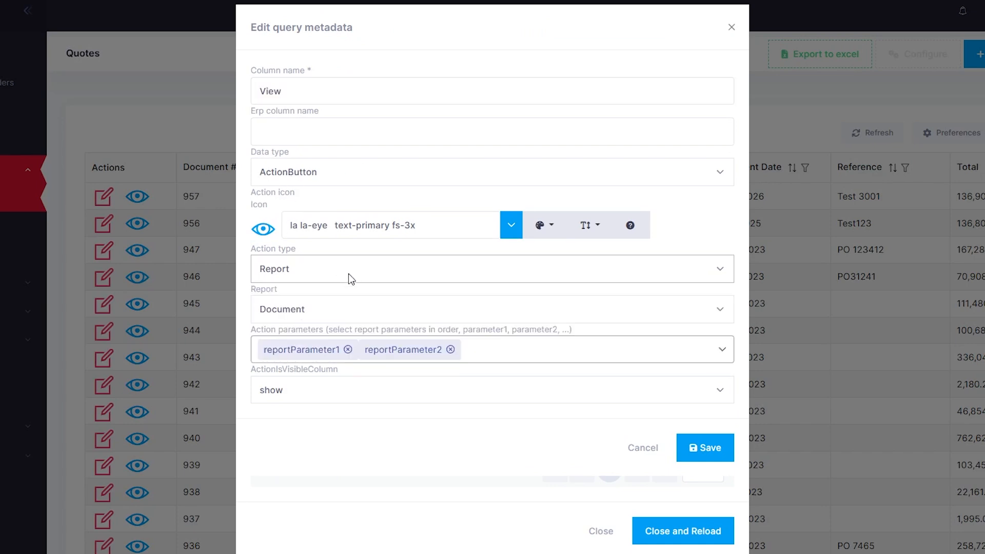
{"action": "left_click", "coordinate": [362, 309]}
{"action": "left_click", "coordinate": [361, 331]}
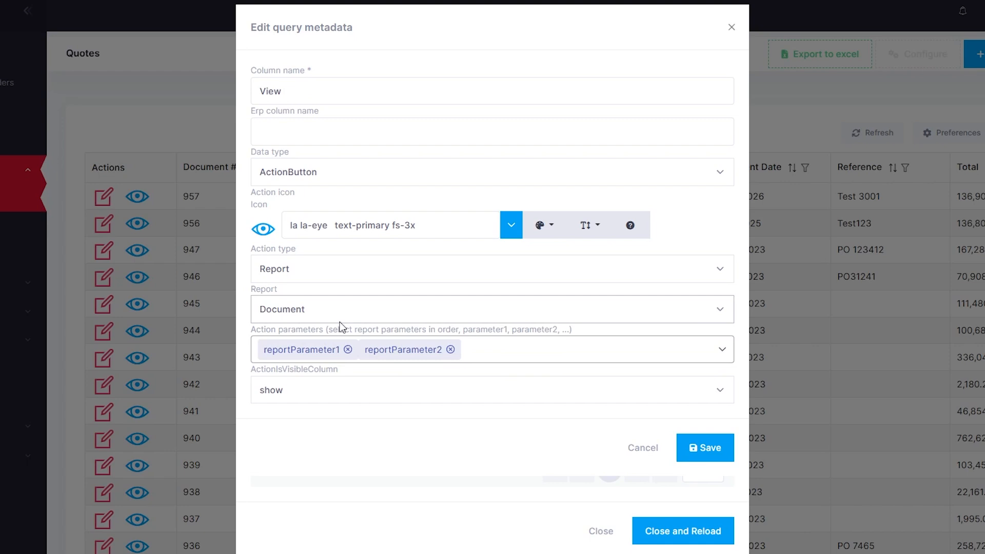
{"action": "left_click", "coordinate": [344, 398]}
{"action": "left_click", "coordinate": [342, 393]}
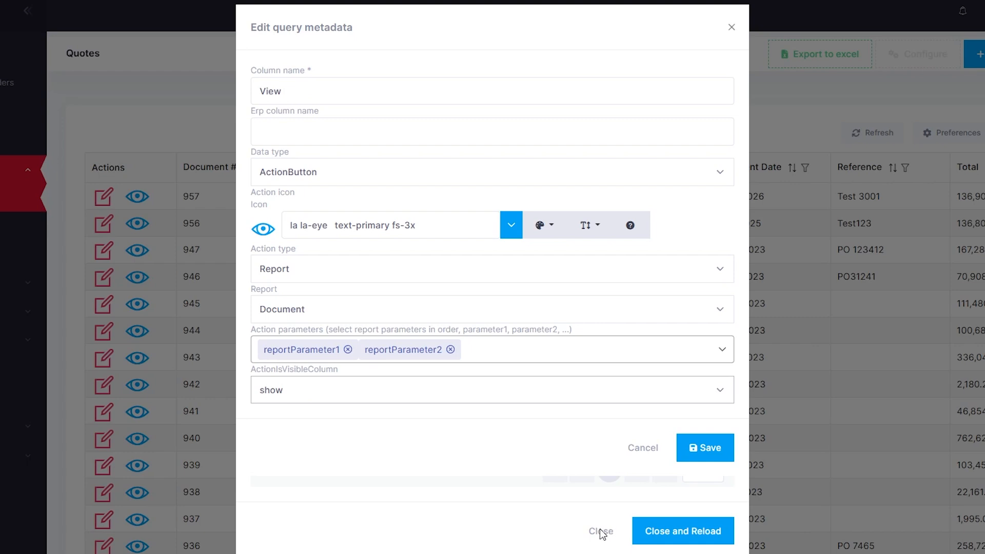
{"action": "left_click", "coordinate": [649, 450]}
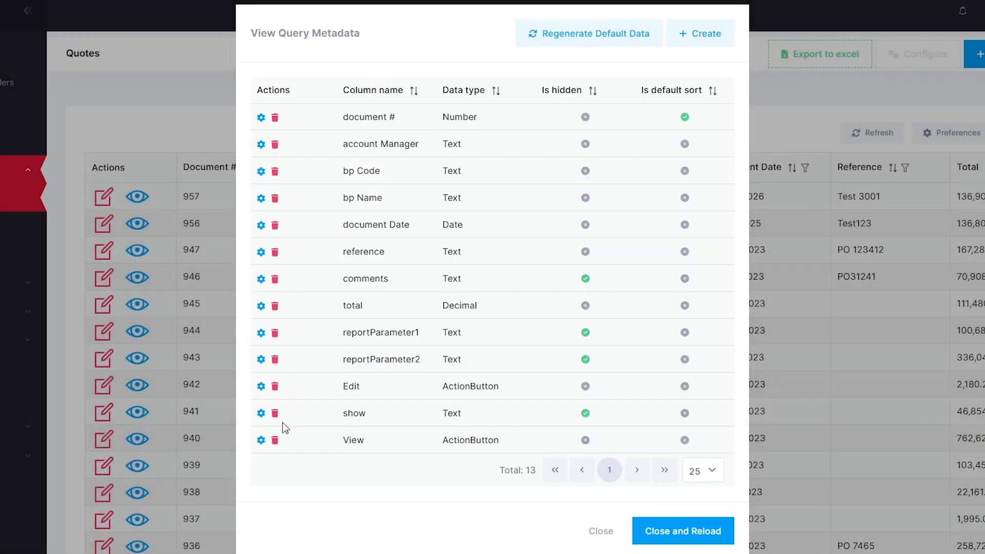
- Check the show column in the query metadata, close the metadata, and look through the quotes list
{"action": "left_click_drag", "start_coordinate": [340, 416], "coordinate": [372, 421]}
{"action": "left_click", "coordinate": [350, 414]}
{"action": "left_click", "coordinate": [601, 533]}
{"action": "scroll", "coordinate": [507, 342], "scroll_direction": "down", "scroll_amount": 3}
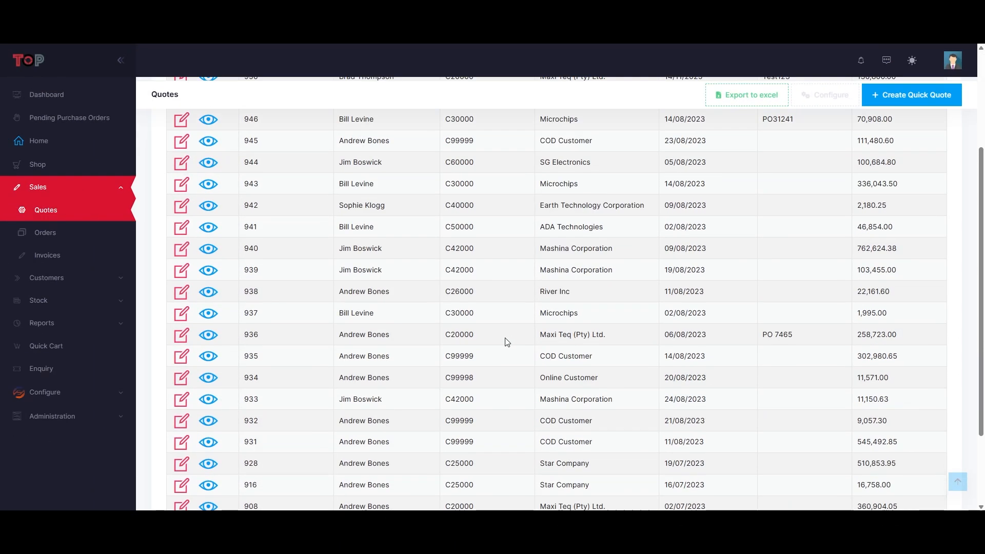
{"action": "scroll", "coordinate": [507, 342], "scroll_direction": "up", "scroll_amount": 3}
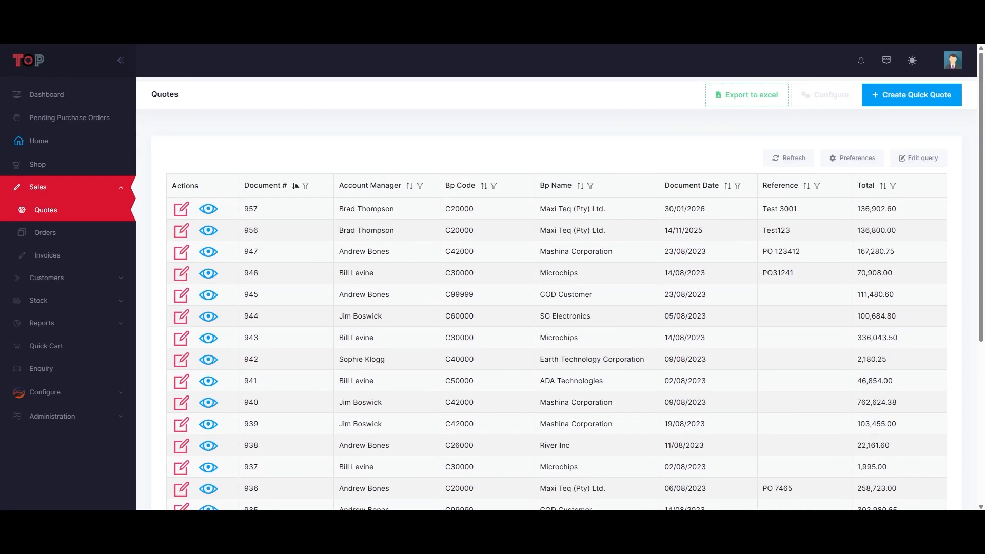